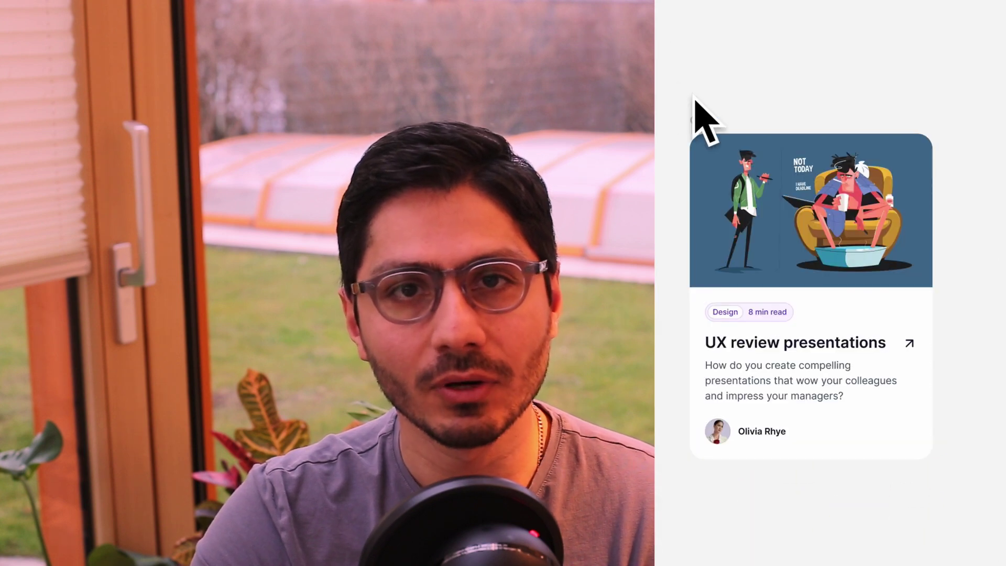
# - Select the Card frame and narrow it by pulling its right edge inward
pyautogui.click(705, 144)
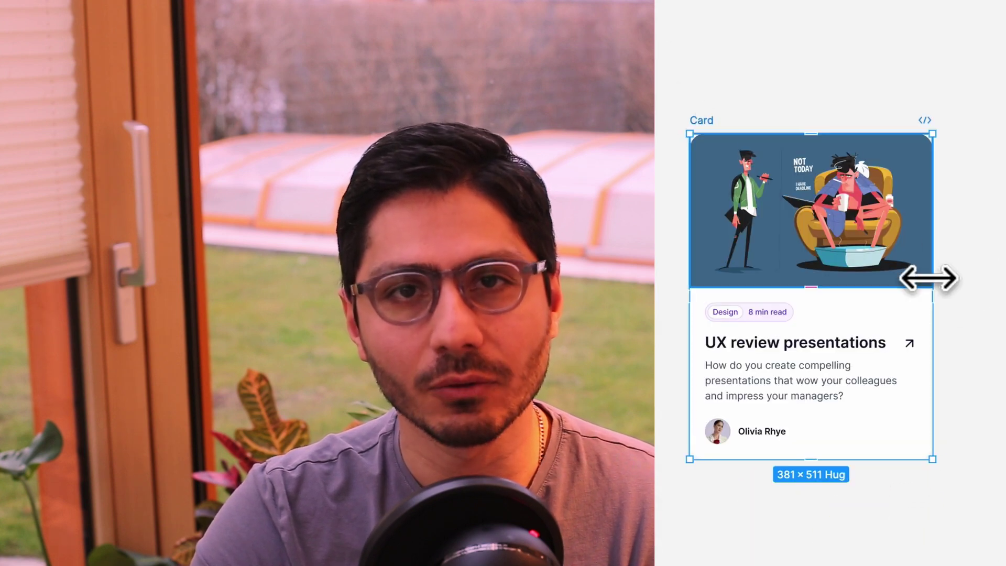
pyautogui.moveTo(930, 282); pyautogui.dragTo(910, 284)
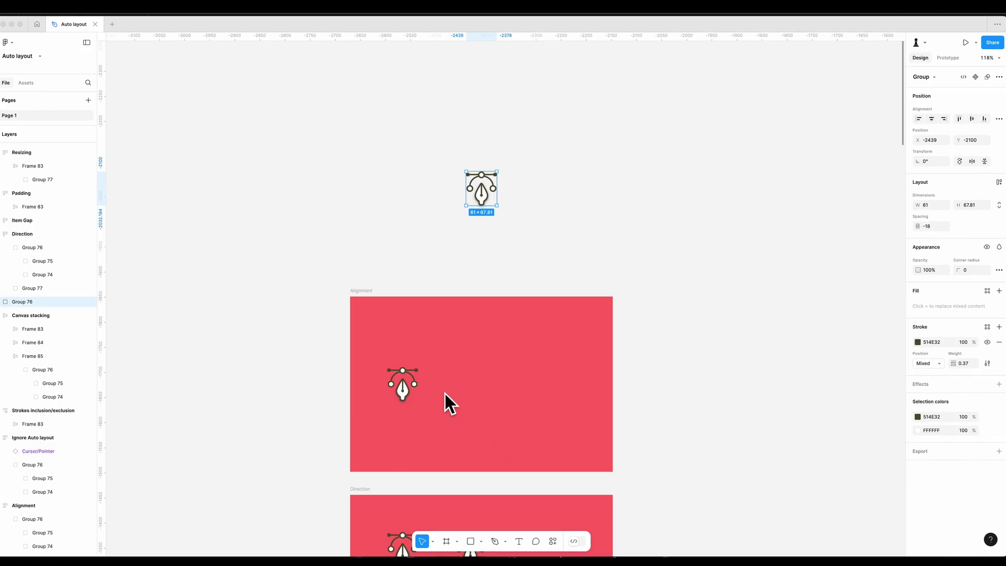
# - Add auto layout to the pen icon group above the Alignment frame, then deselect it
pyautogui.scroll(-10, 445, 394)
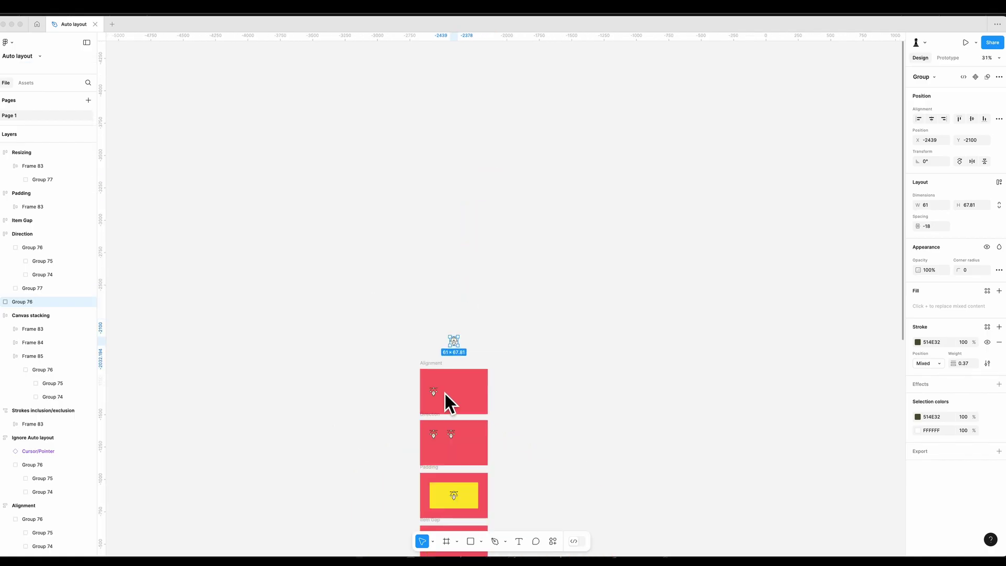
pyautogui.scroll(-5, 450, 318)
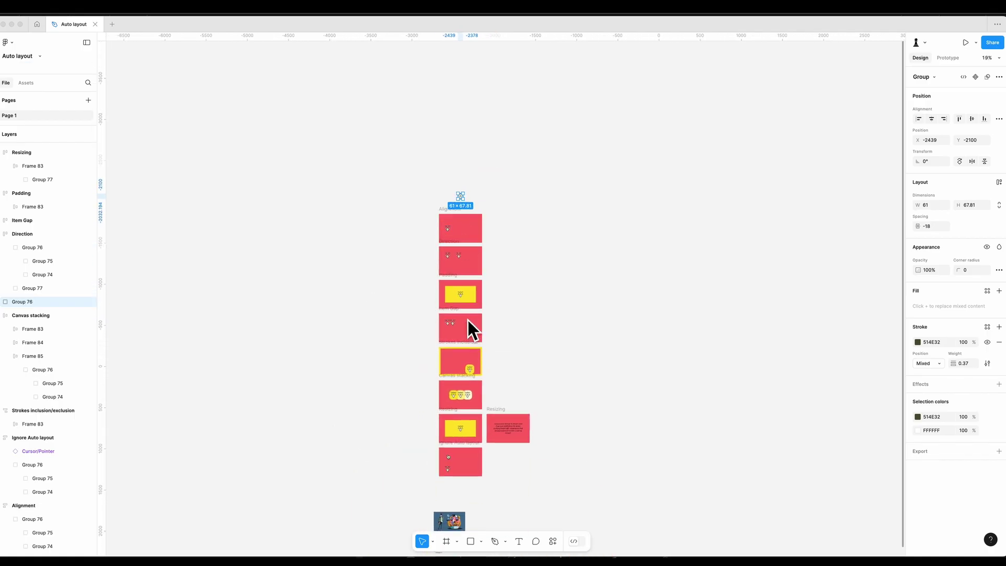
pyautogui.scroll(5, 456, 244)
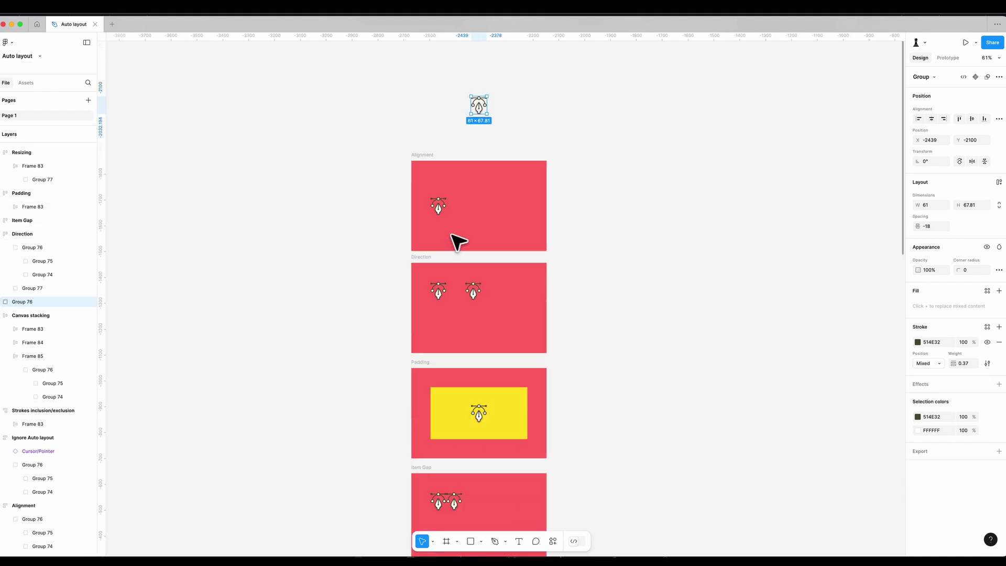
pyautogui.scroll(3, 447, 179)
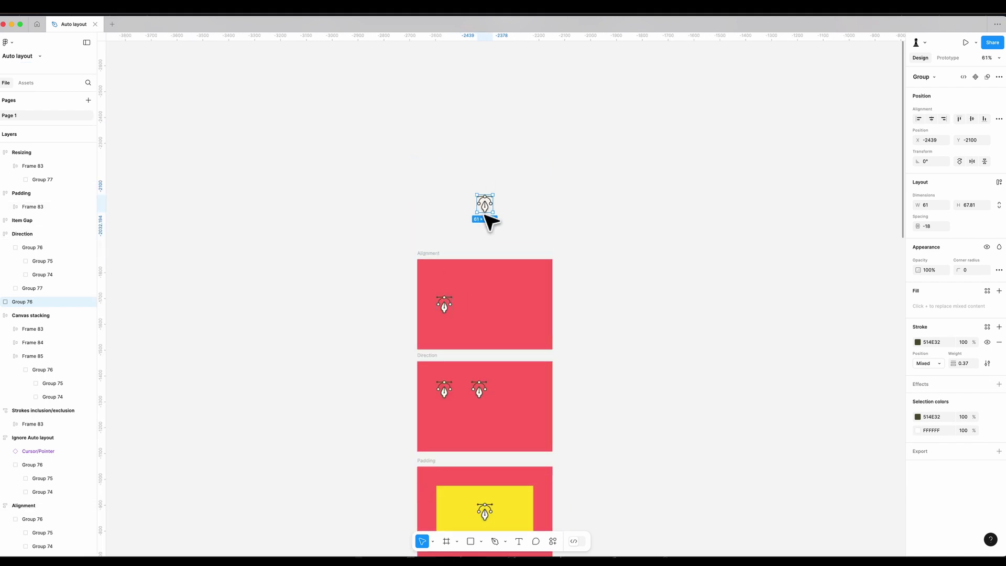
pyautogui.scroll(4, 486, 218)
pyautogui.click(426, 229)
pyautogui.hotkey('shift', 'a')
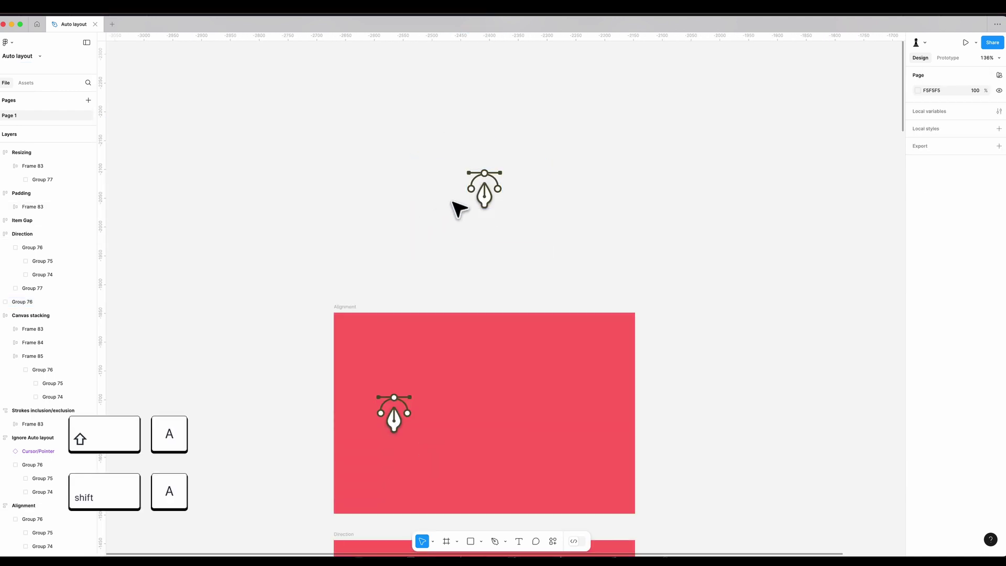
pyautogui.click(476, 192)
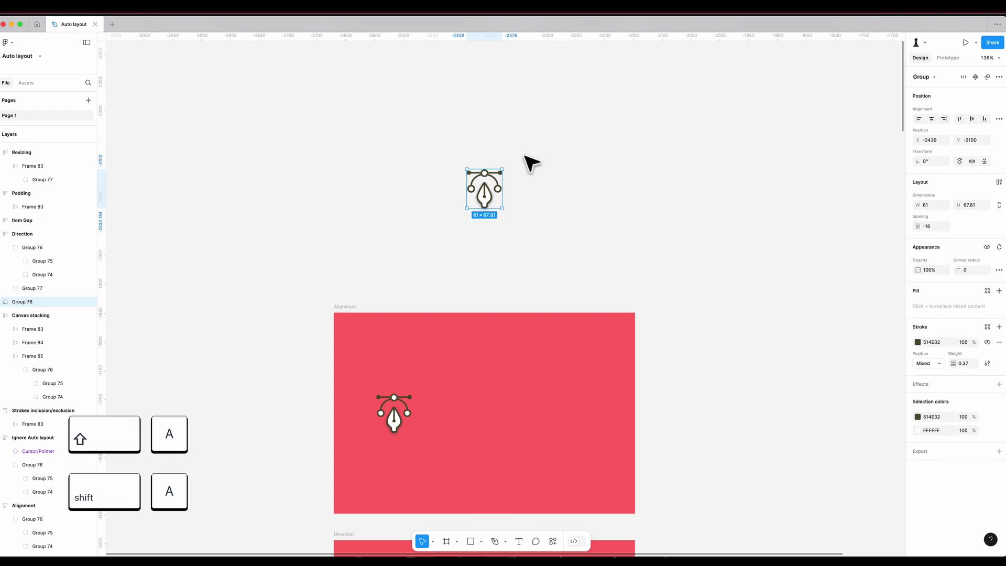
pyautogui.rightClick(496, 184)
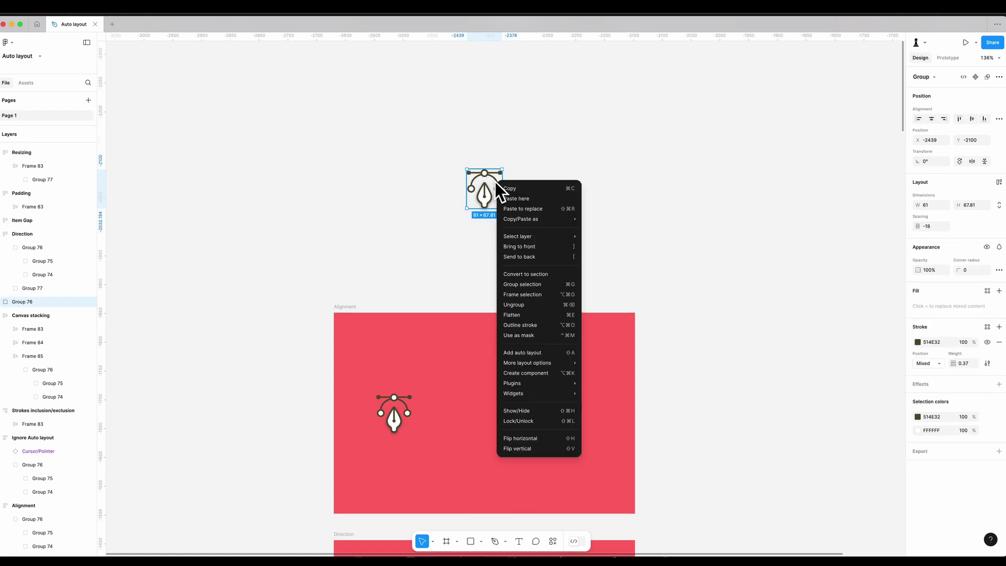
pyautogui.click(517, 354)
pyautogui.scroll(-3, 438, 280)
pyautogui.click(359, 207)
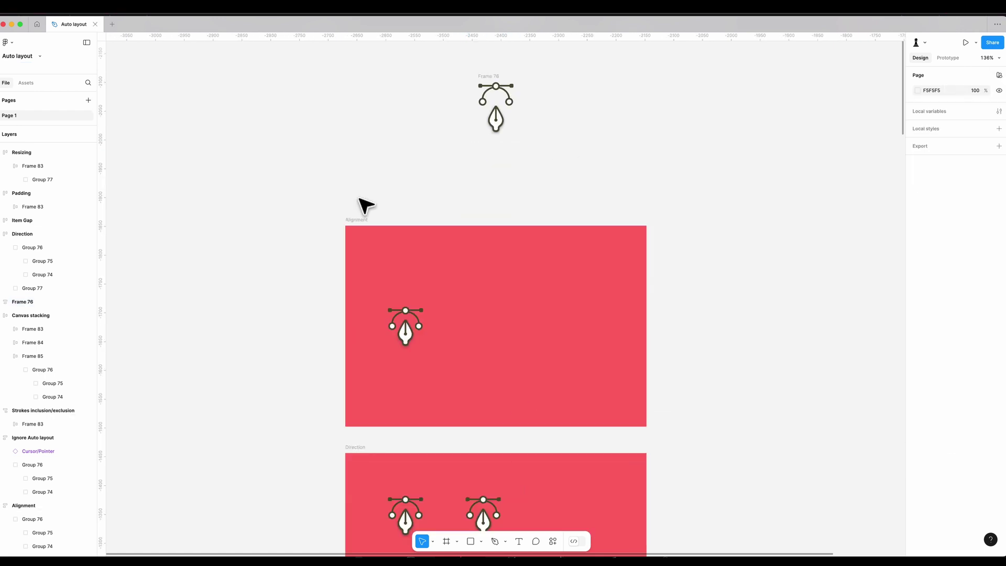
# - Try several content alignments on the Alignment frame, finishing with the top-left alignment
pyautogui.click(360, 222)
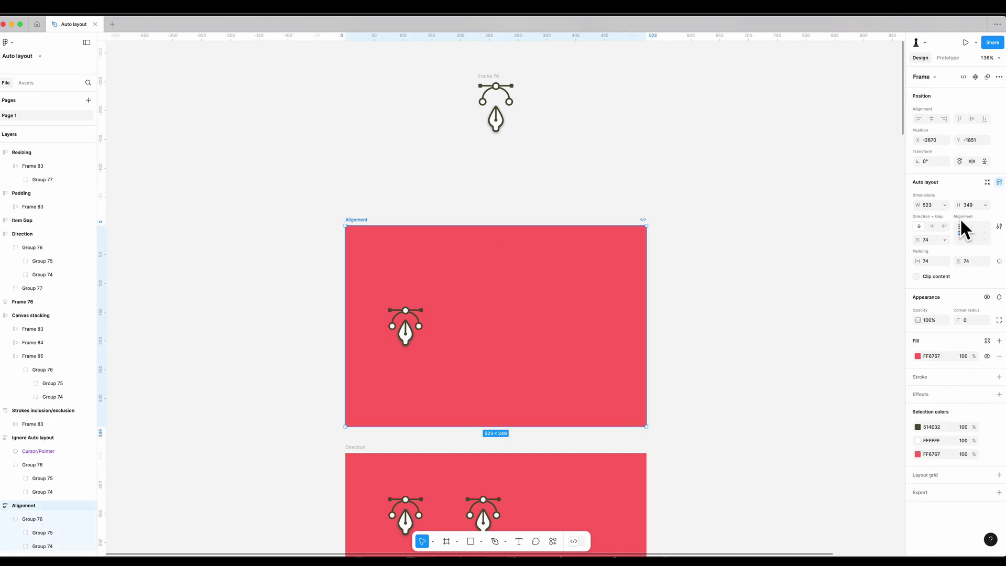
pyautogui.click(971, 234)
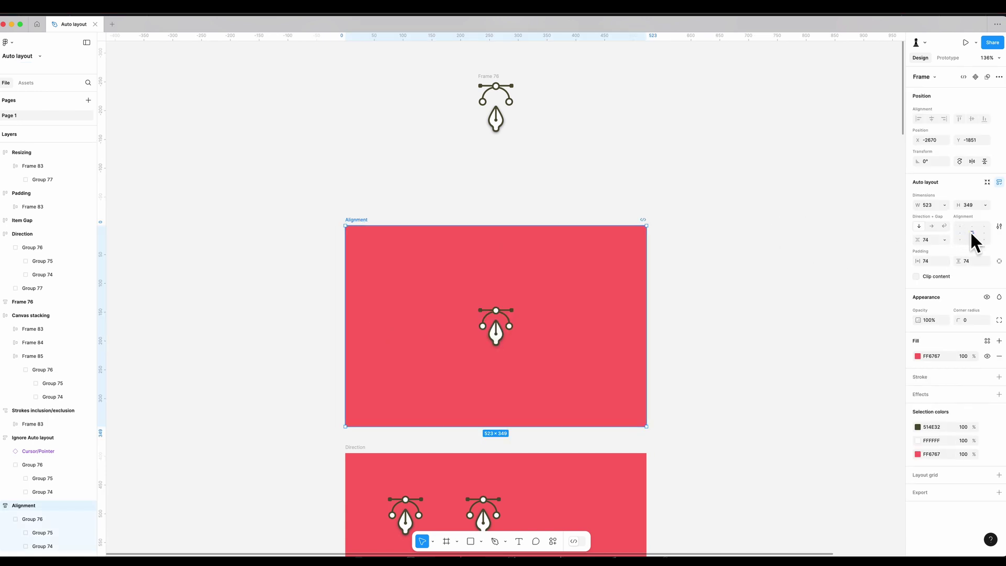
pyautogui.click(960, 232)
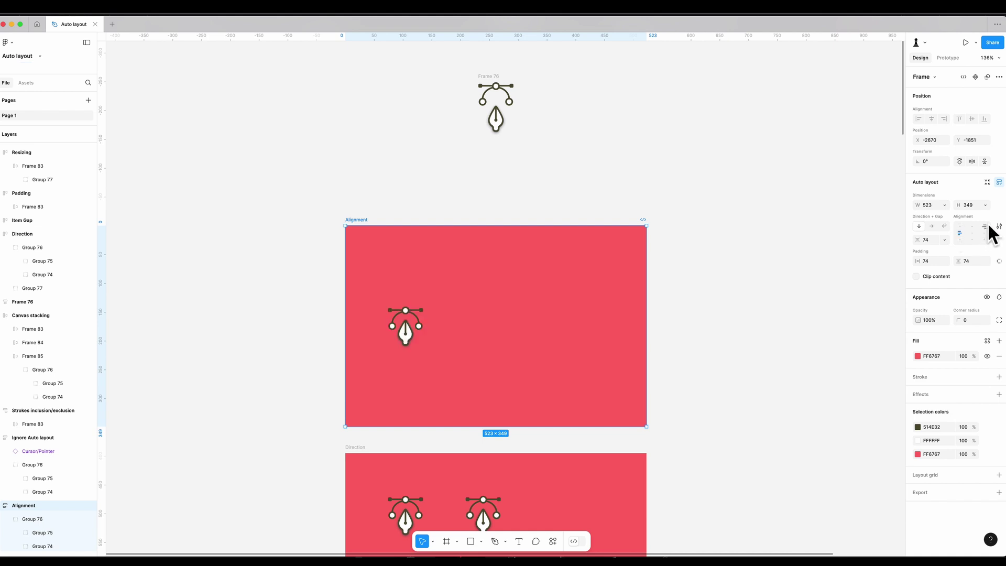
pyautogui.click(986, 226)
pyautogui.click(982, 238)
pyautogui.click(971, 240)
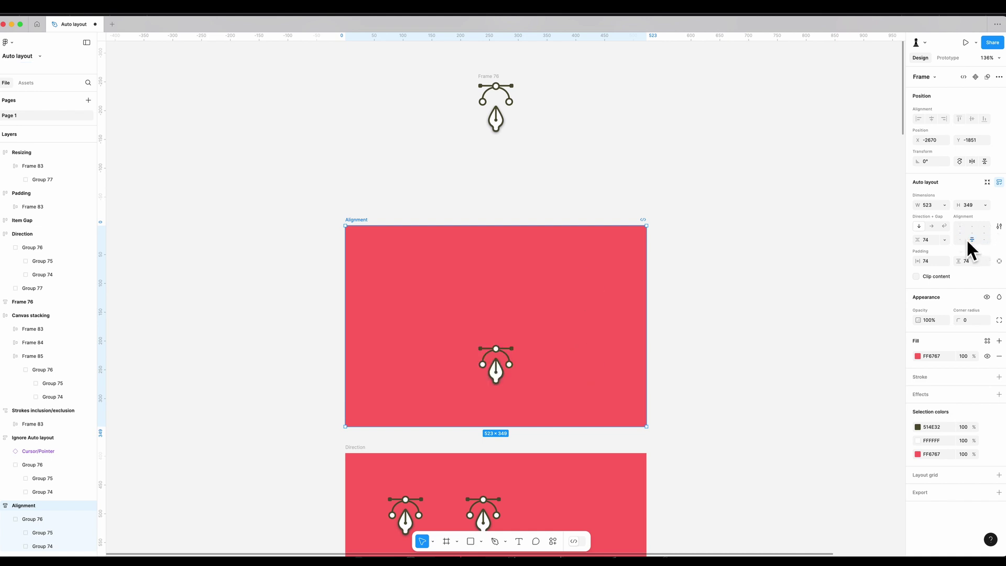
pyautogui.click(961, 232)
pyautogui.click(960, 227)
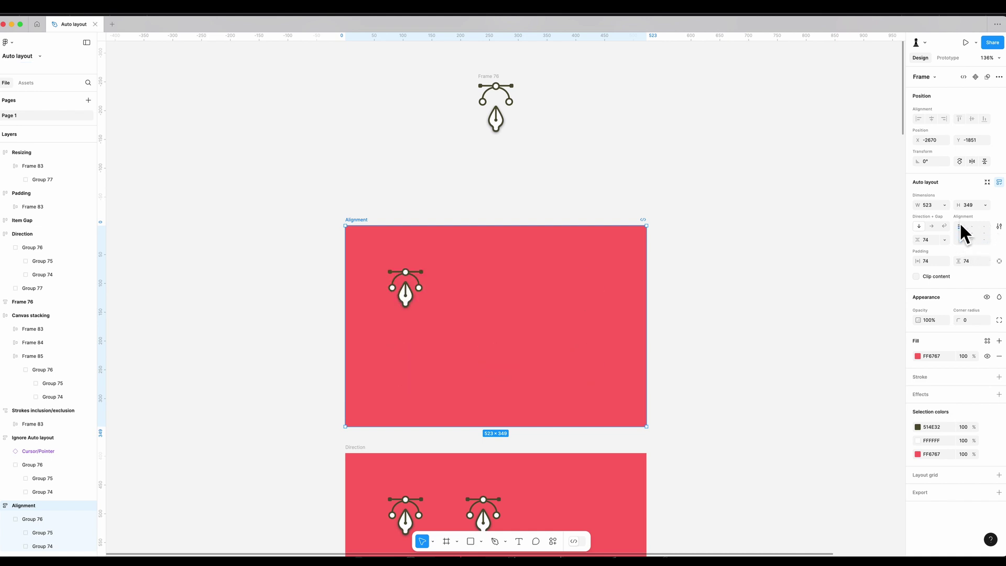
# - Switch the Direction frame's auto layout to vertical and back to horizontal
pyautogui.scroll(-5, 715, 277)
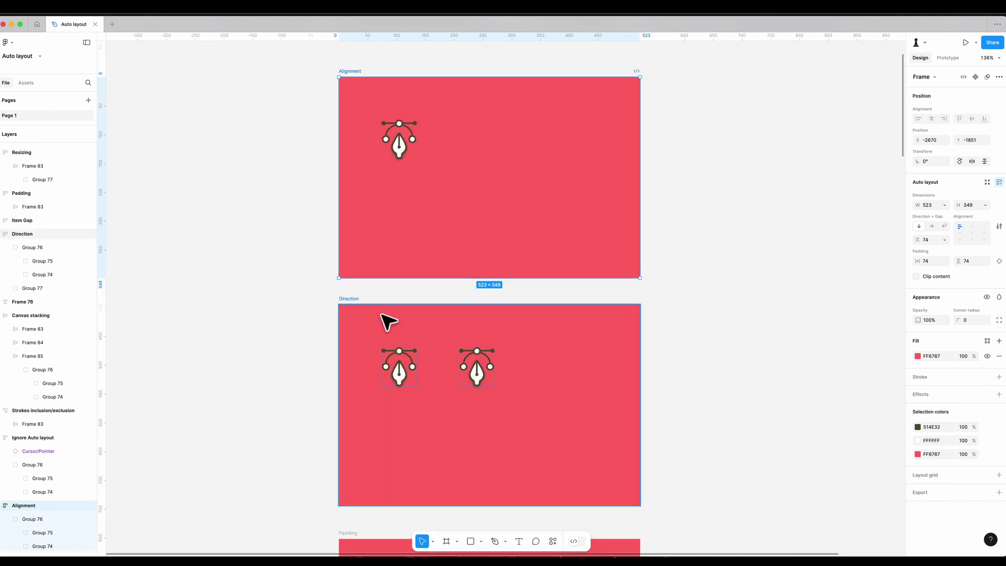
pyautogui.click(355, 299)
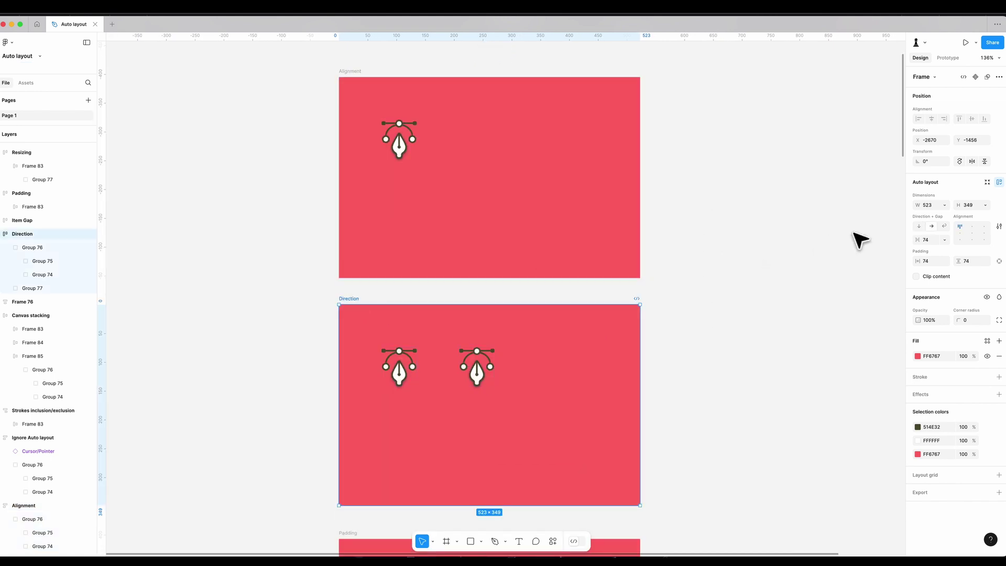
pyautogui.click(920, 225)
pyautogui.click(928, 226)
# - Try changing the Padding frame's horizontal padding, undo it, and try the per-side padding values 74,34,55,80
pyautogui.scroll(-10, 703, 429)
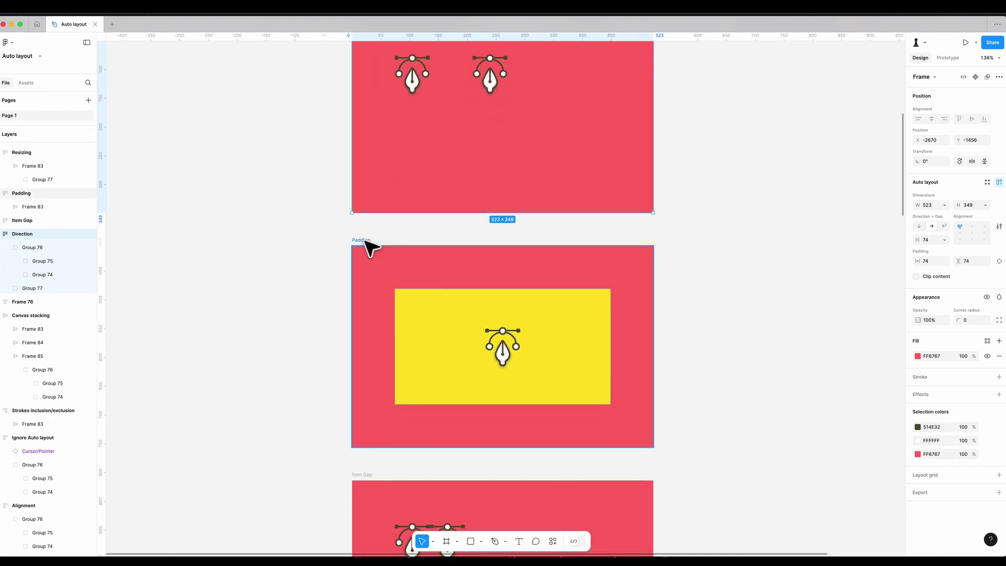
pyautogui.click(365, 241)
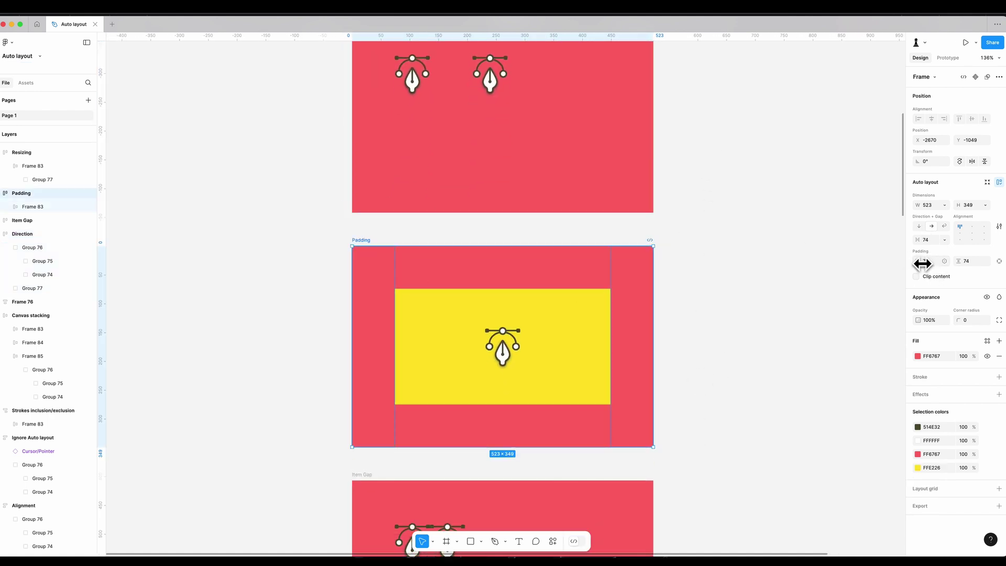
pyautogui.moveTo(921, 263); pyautogui.dragTo(948, 261)
pyautogui.hotkey('ctrl', 'z')
pyautogui.click(926, 260)
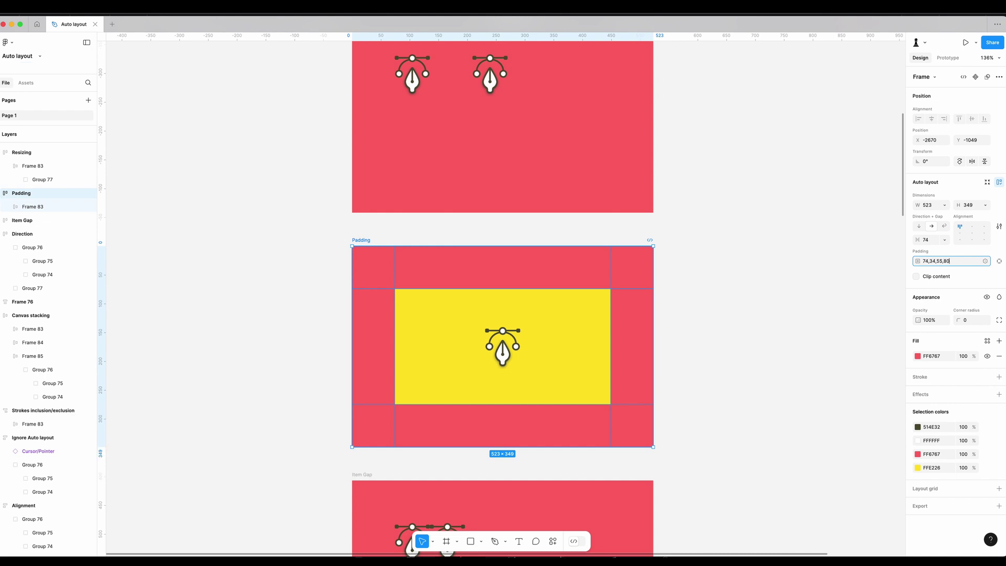
pyautogui.write('74,34,55,80')
pyautogui.press('Escape')
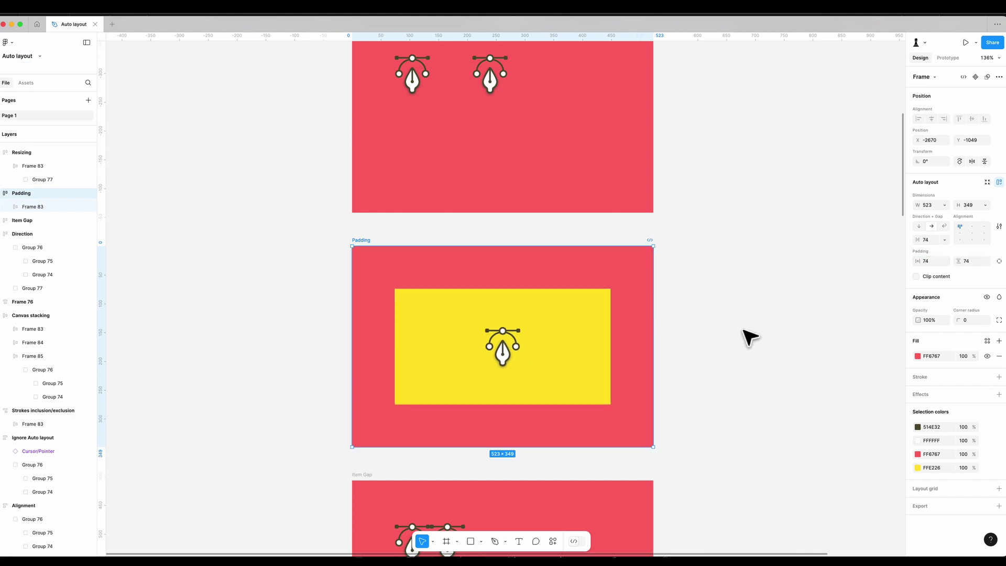
# - Set the Item Gap frame's horizontal gap between items to 24 and deselect the frame
pyautogui.scroll(-5, 743, 330)
pyautogui.click(353, 302)
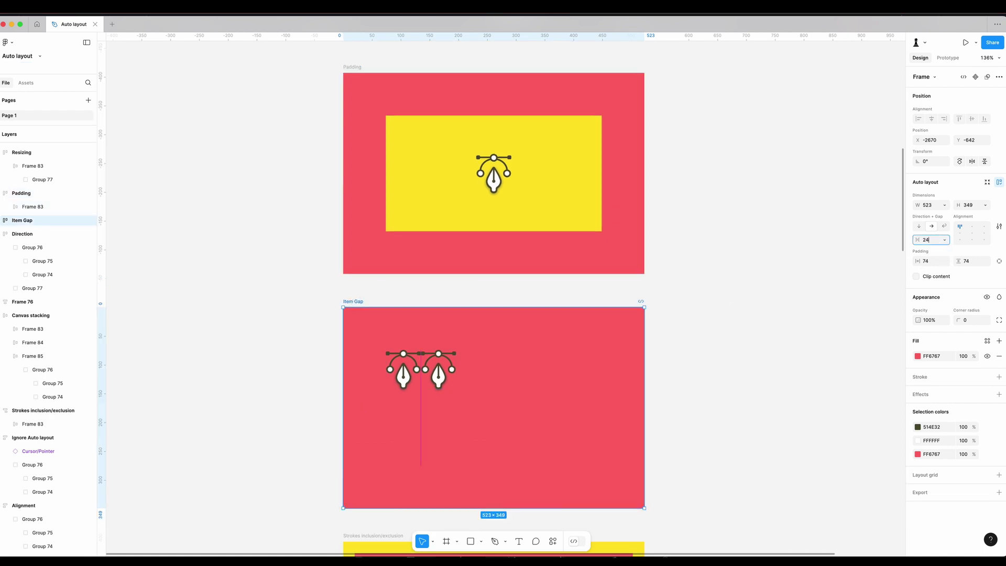
pyautogui.write('24')
pyautogui.press('Return')
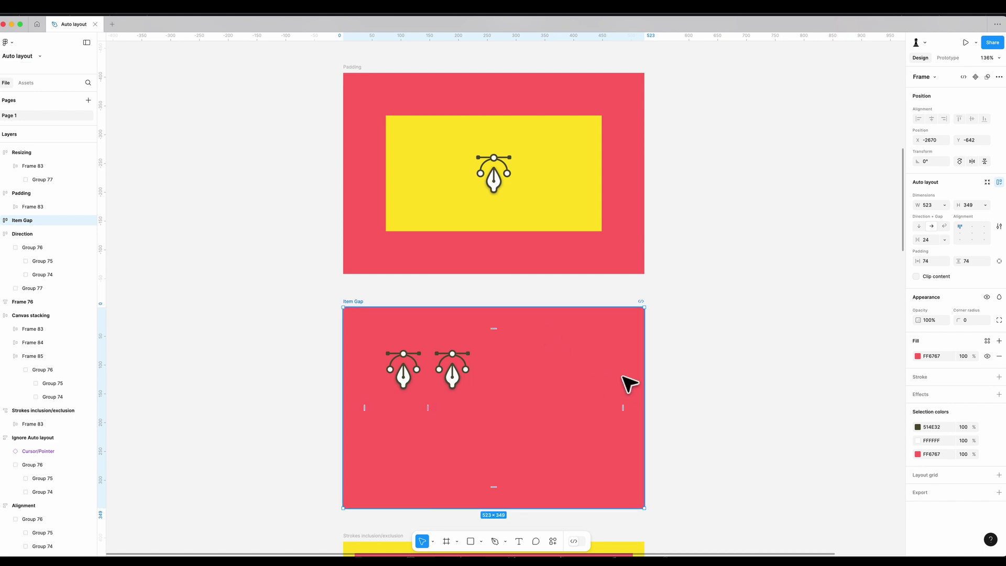
pyautogui.scroll(-2, 538, 416)
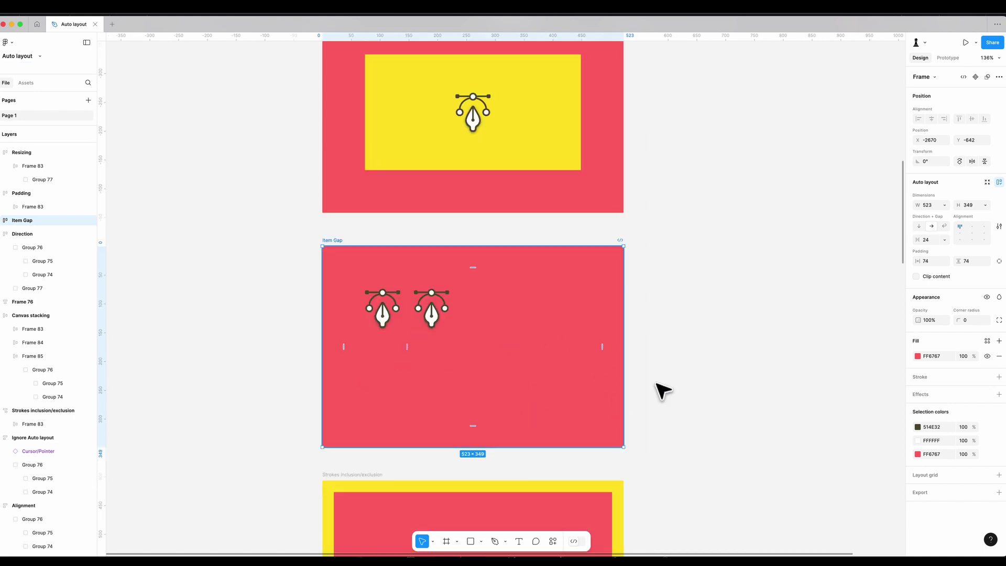
pyautogui.click(613, 465)
# - Compare included and excluded strokes in the auto layout settings of the Strokes inclusion/exclusion frame
pyautogui.scroll(-8, 613, 464)
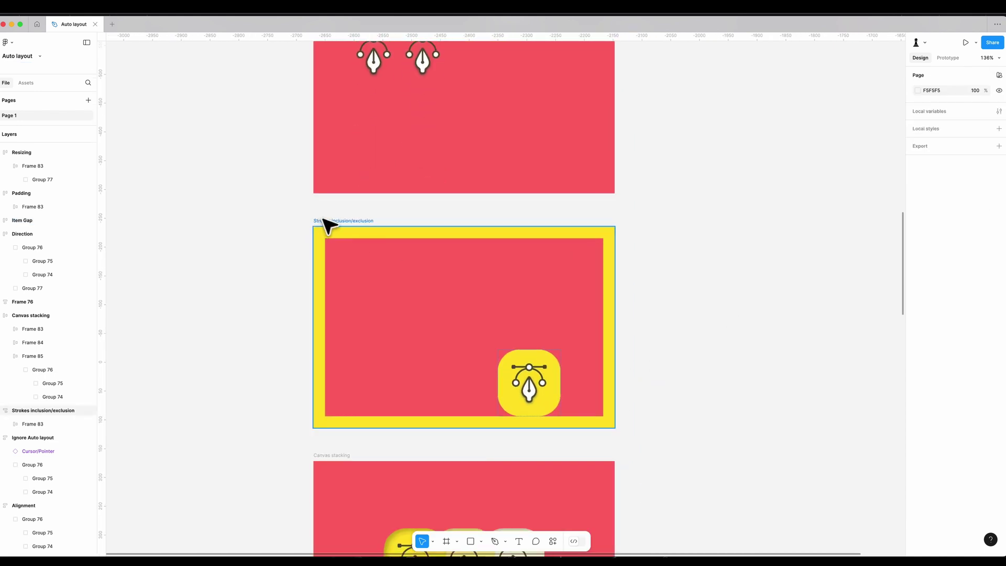
pyautogui.click(323, 220)
pyautogui.click(999, 227)
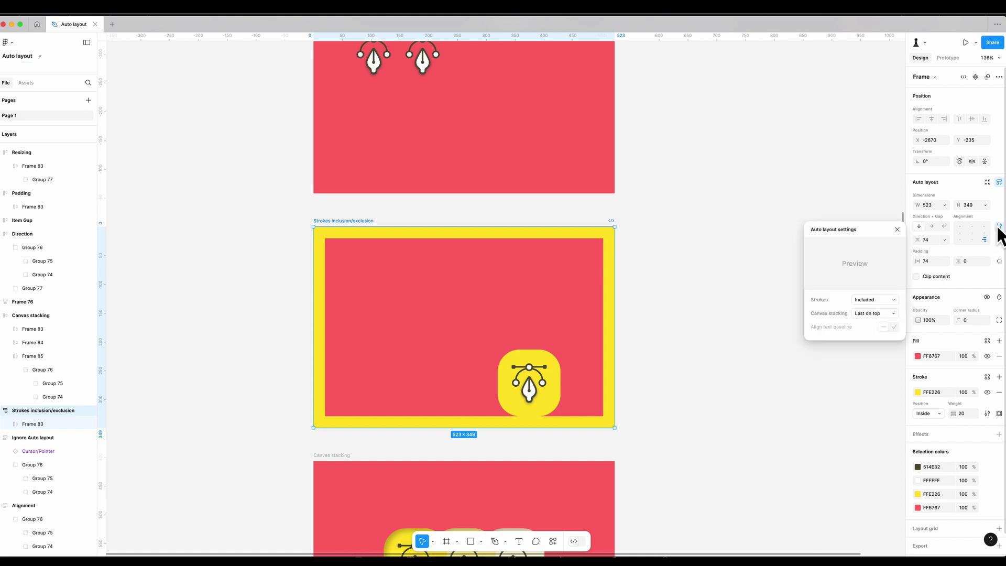
pyautogui.click(859, 304)
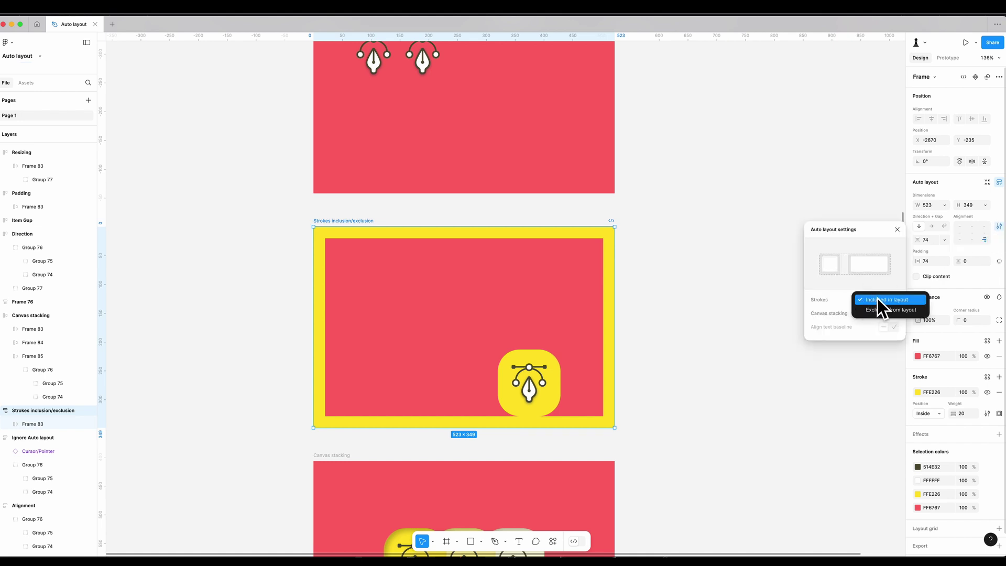
pyautogui.click(876, 298)
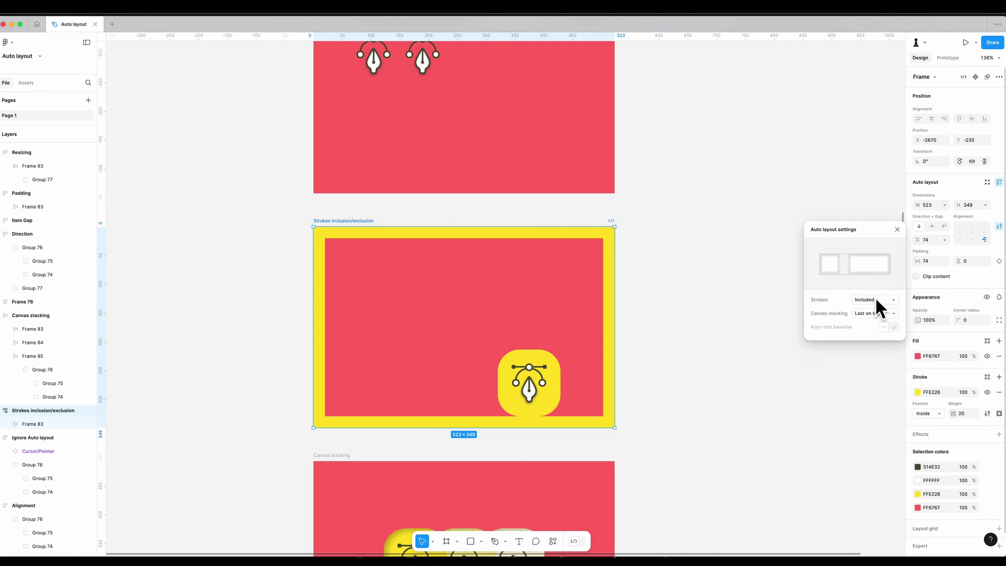
pyautogui.click(875, 297)
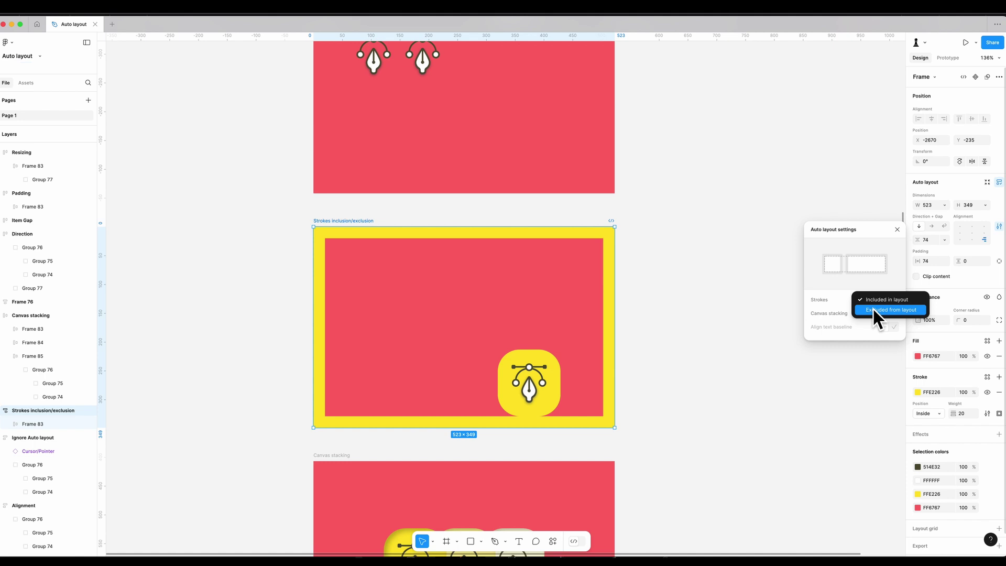
pyautogui.click(872, 309)
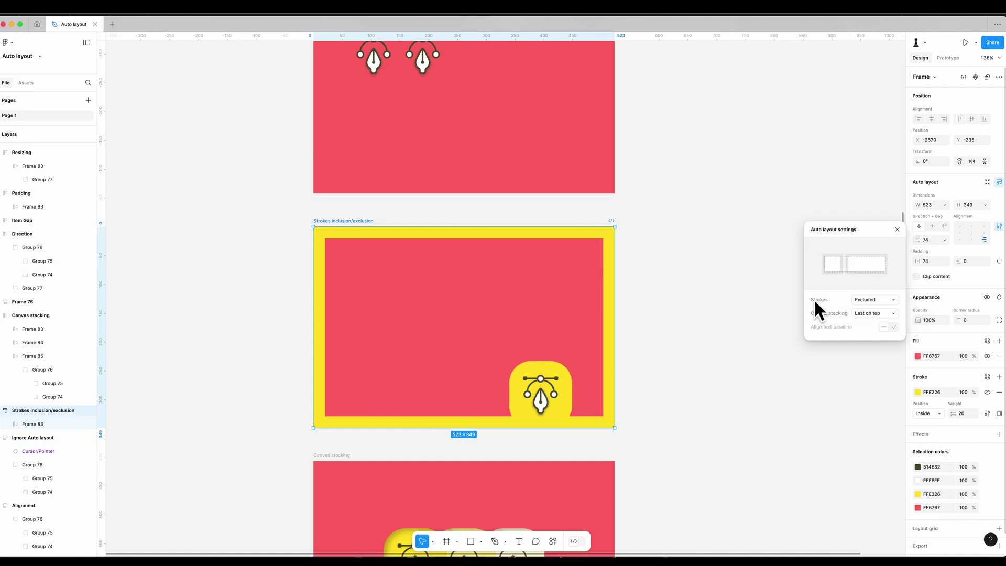
# - Compare the stacking orders of the Canvas stacking frame in its auto layout settings, finishing with Last on top
pyautogui.scroll(-2, 621, 355)
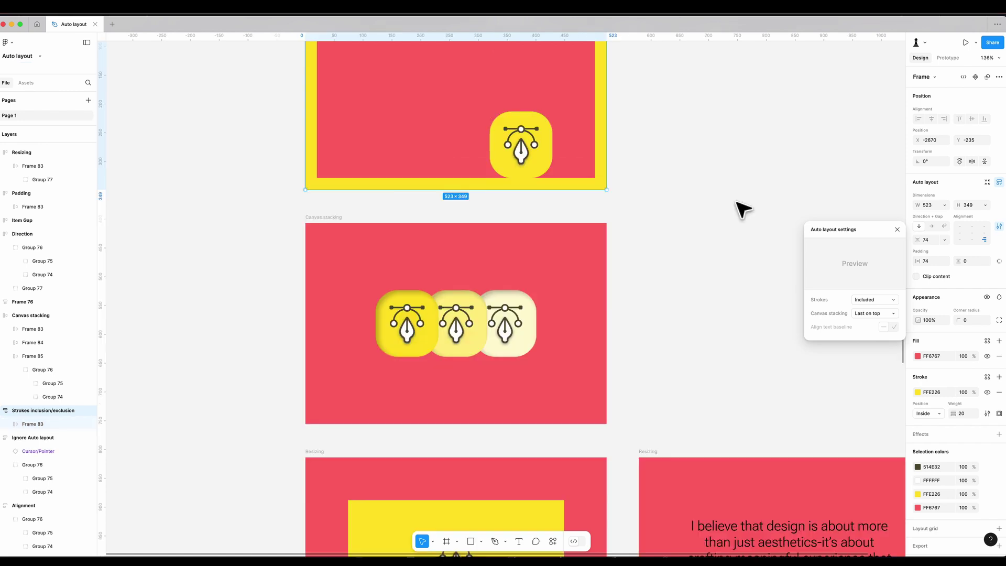
pyautogui.click(742, 209)
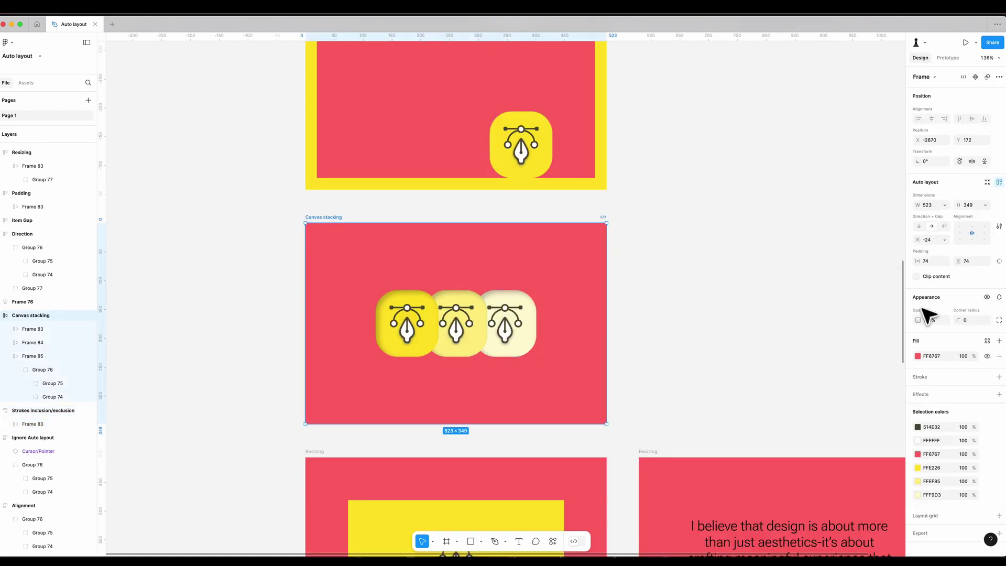
pyautogui.click(999, 227)
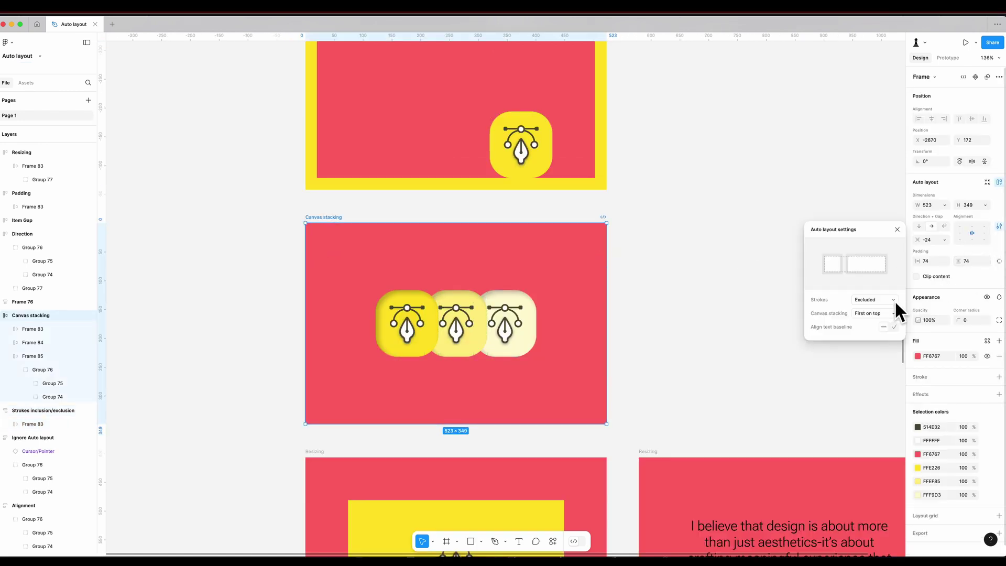
pyautogui.click(890, 310)
pyautogui.click(872, 322)
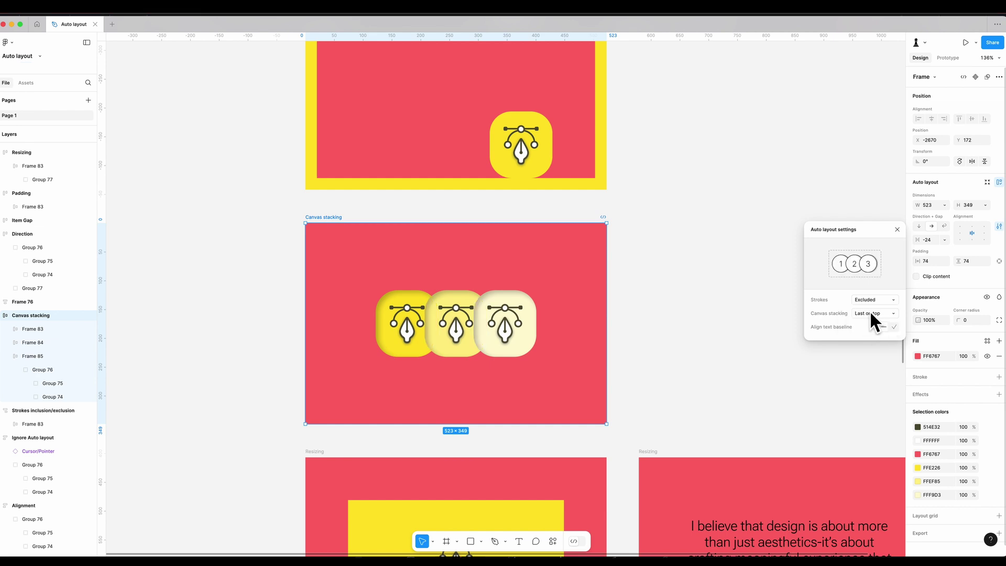
pyautogui.click(869, 311)
pyautogui.click(867, 303)
pyautogui.click(868, 311)
pyautogui.click(868, 322)
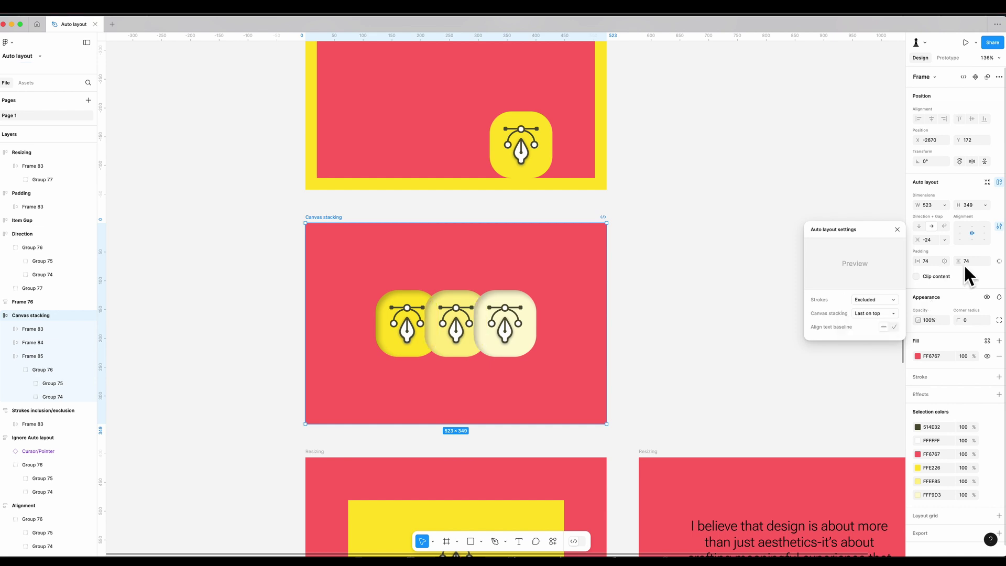
# - Try narrowing the outer Resizing frame around the fixed-width yellow frame, and undo the resize
pyautogui.click(854, 63)
pyautogui.scroll(-3, 626, 238)
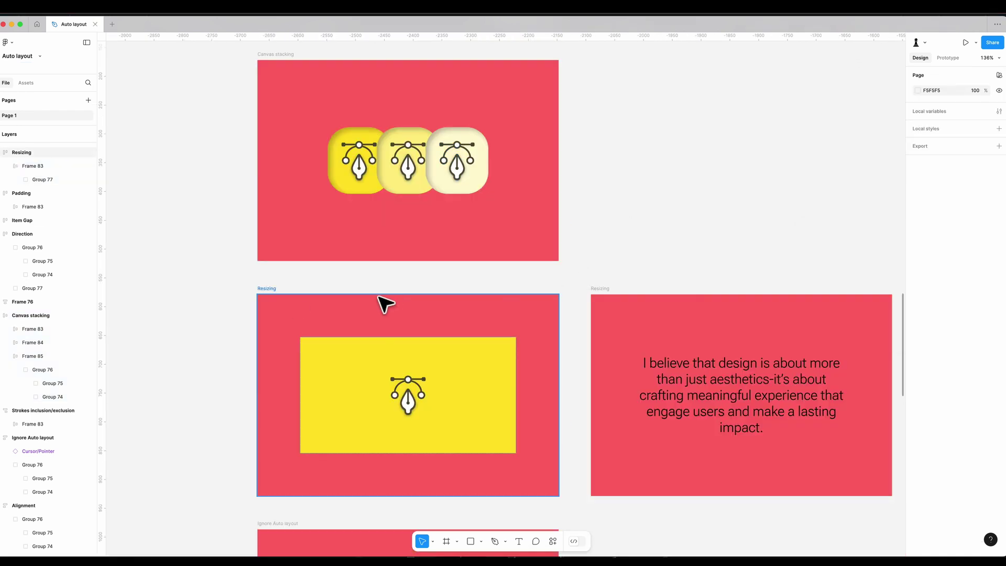
pyautogui.click(385, 342)
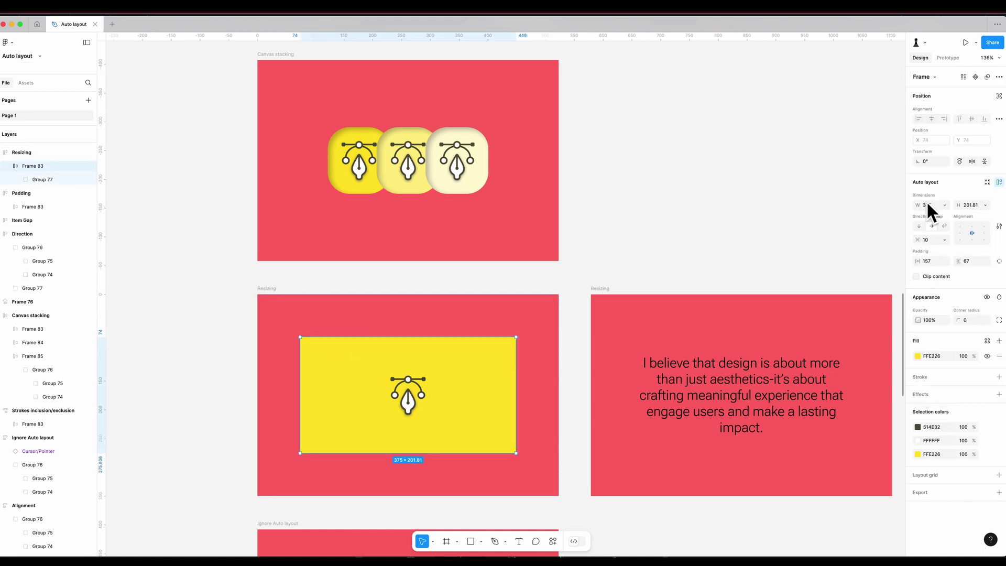
pyautogui.click(942, 202)
pyautogui.click(710, 239)
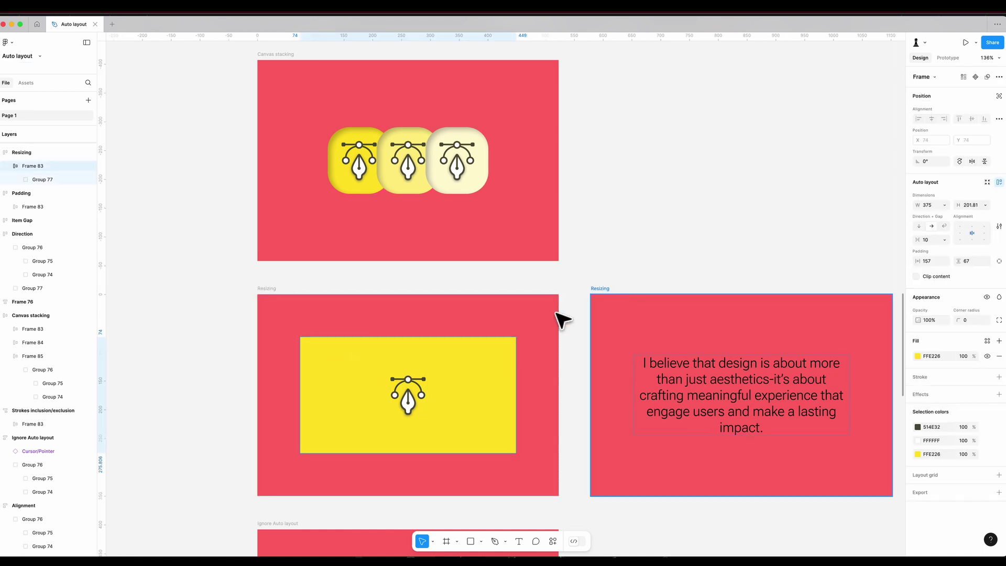
pyautogui.click(556, 321)
pyautogui.moveTo(561, 324); pyautogui.dragTo(477, 333)
pyautogui.click(557, 330)
pyautogui.hotkey('ctrl', 'z')
# - Set the yellow frame's width to Fill container, test it by resizing the outer Resizing frame, and deselect
pyautogui.click(487, 362)
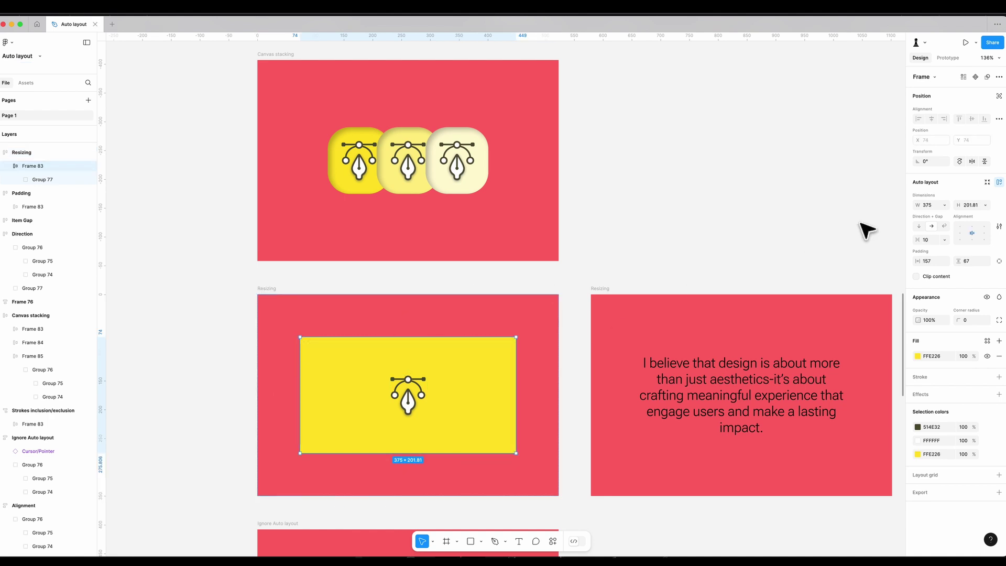
pyautogui.click(945, 204)
pyautogui.click(945, 218)
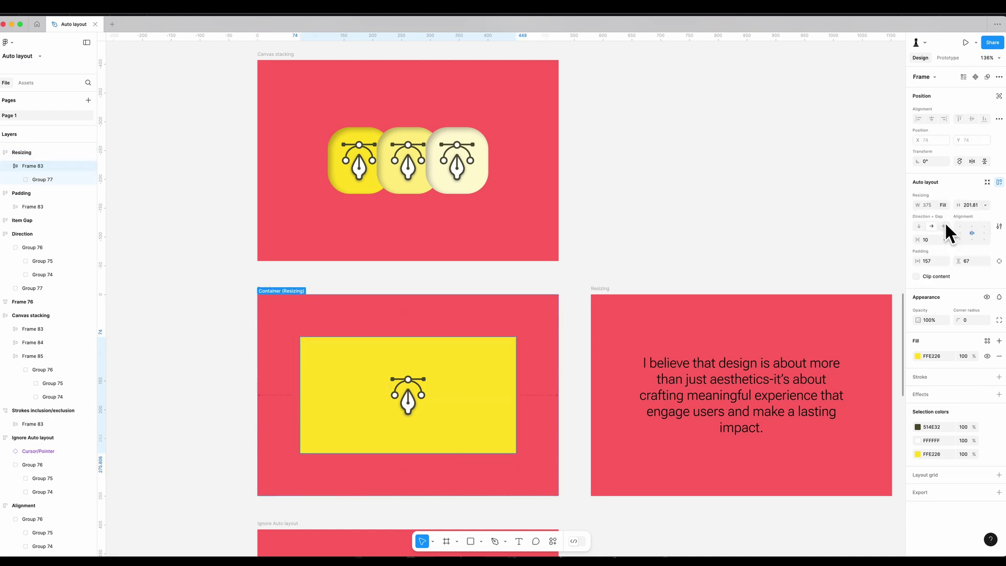
pyautogui.click(557, 321)
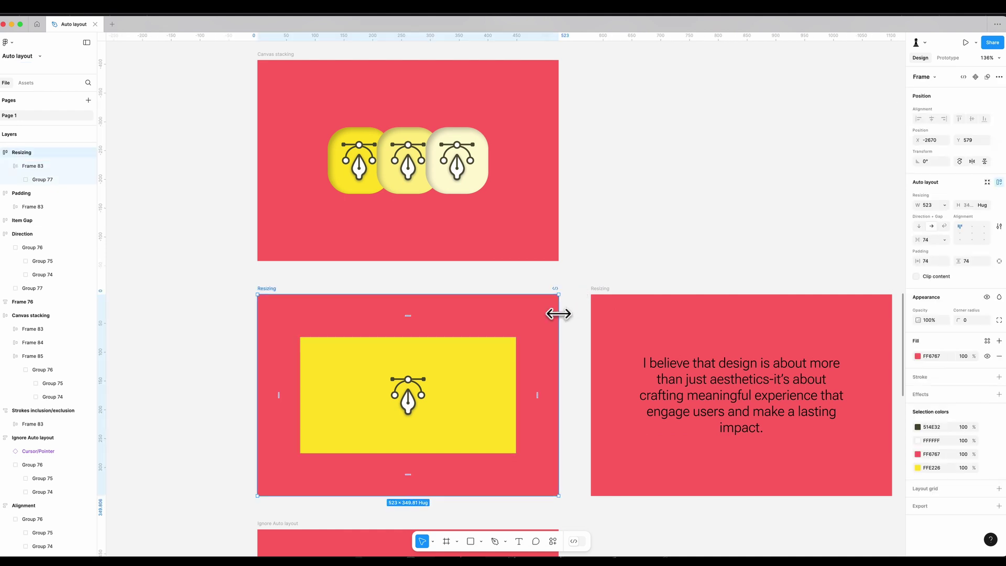
pyautogui.moveTo(558, 316)
pyautogui.mouseDown()
pyautogui.moveTo(451, 328)
pyautogui.moveTo(559, 327)
pyautogui.mouseUp()
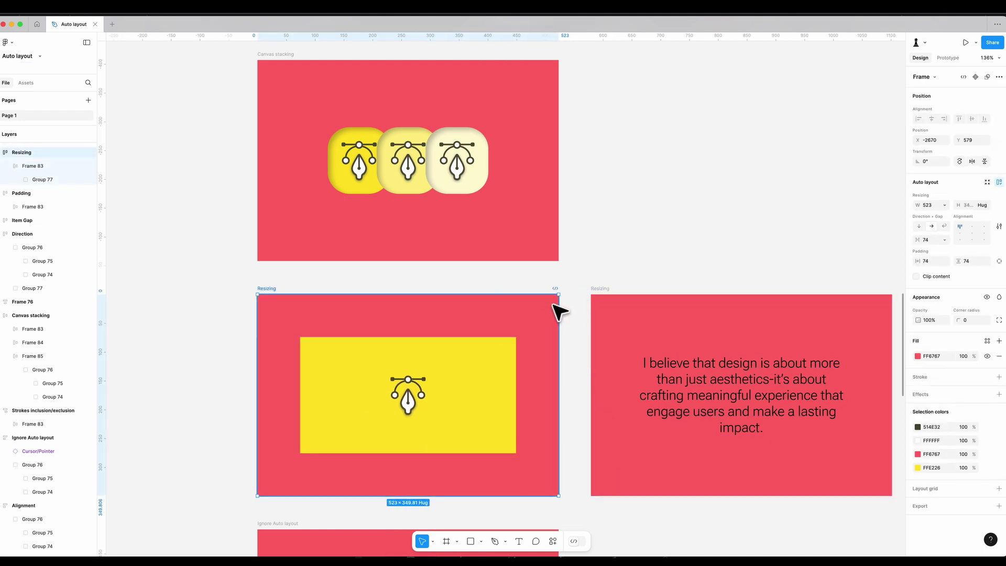
pyautogui.press('Escape')
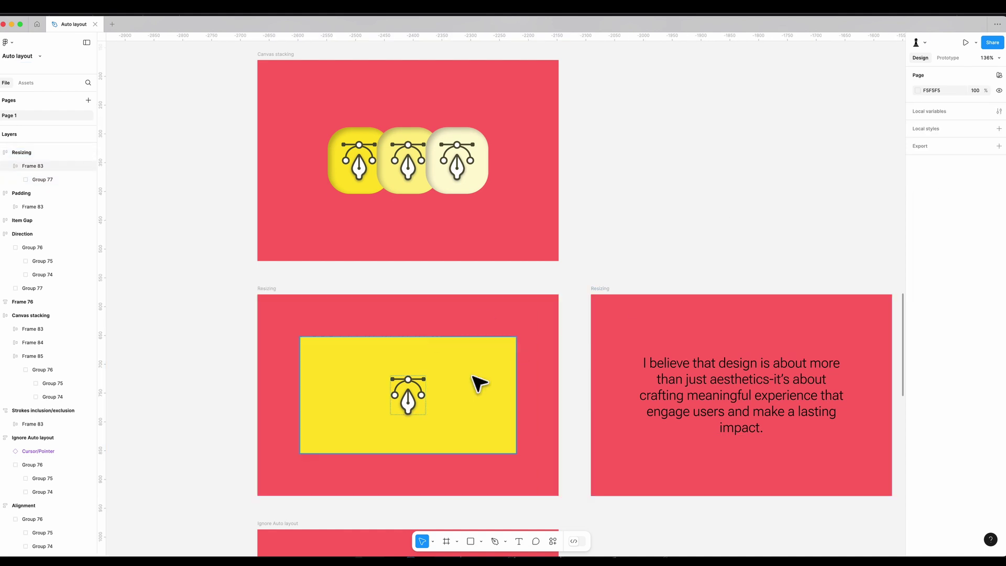
# - Add a minimum width of 300 to the Resizing frame that contains the yellow frame
pyautogui.click(484, 396)
pyautogui.press('Escape')
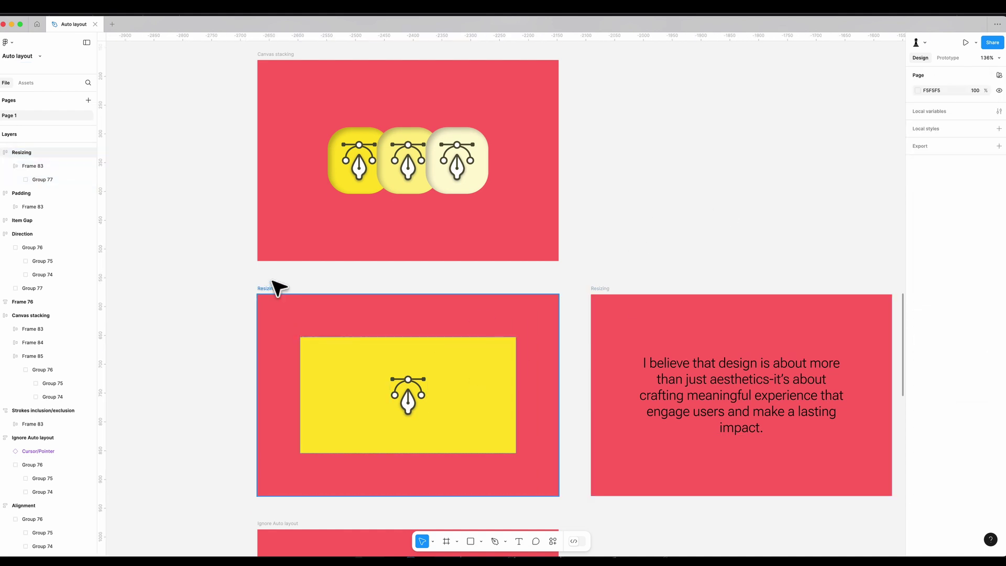
pyautogui.click(273, 289)
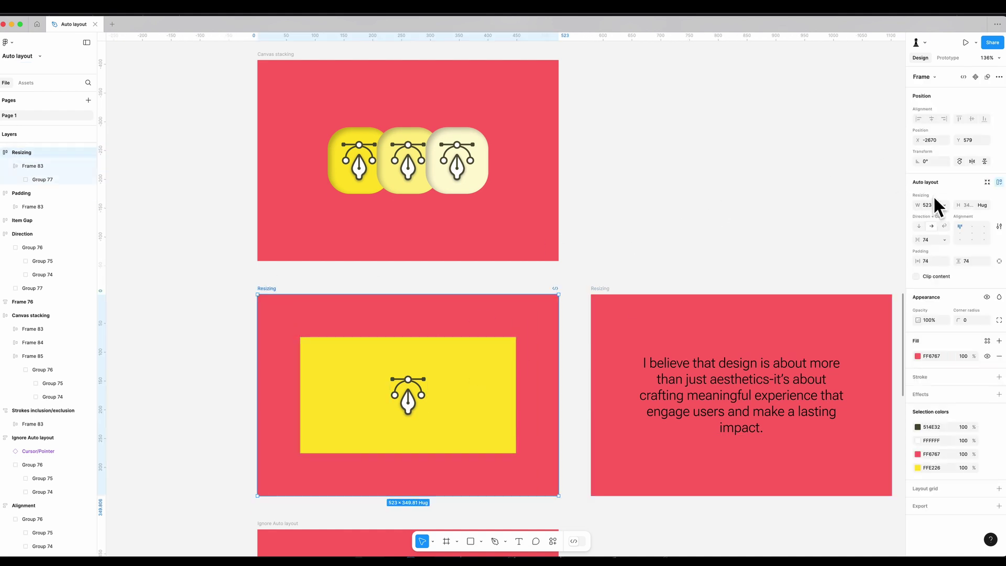
pyautogui.click(946, 205)
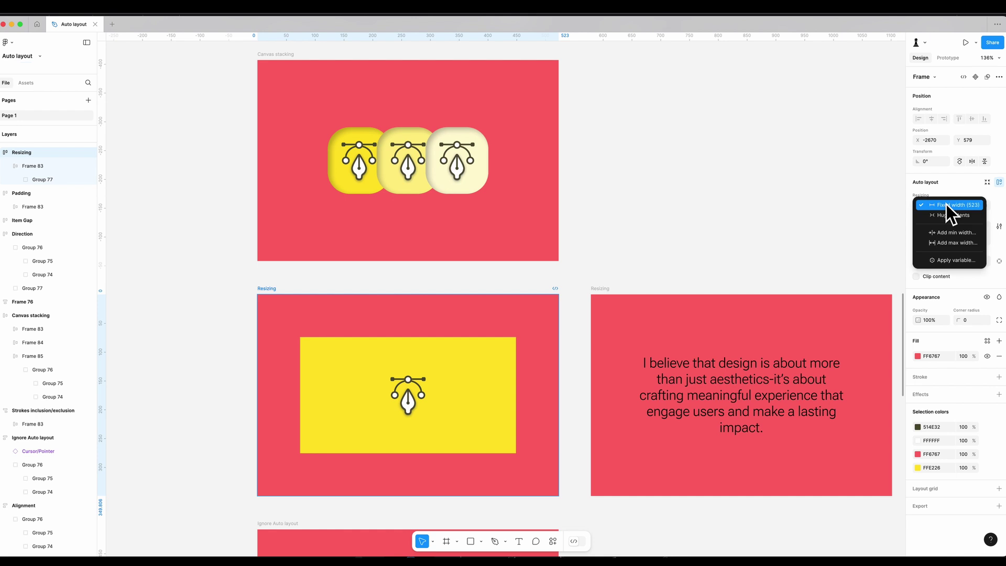
pyautogui.click(948, 230)
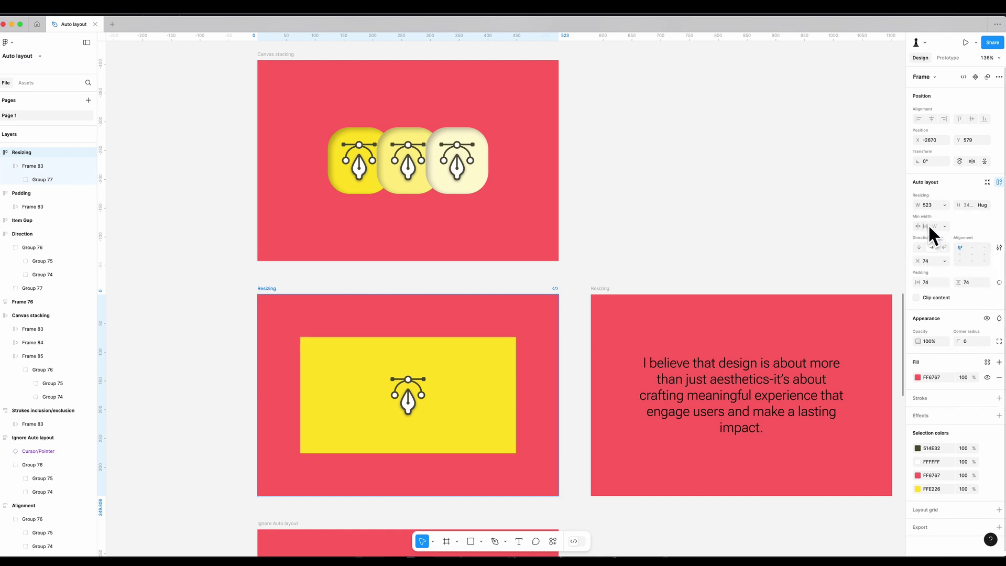
pyautogui.write('300')
pyautogui.press('Return')
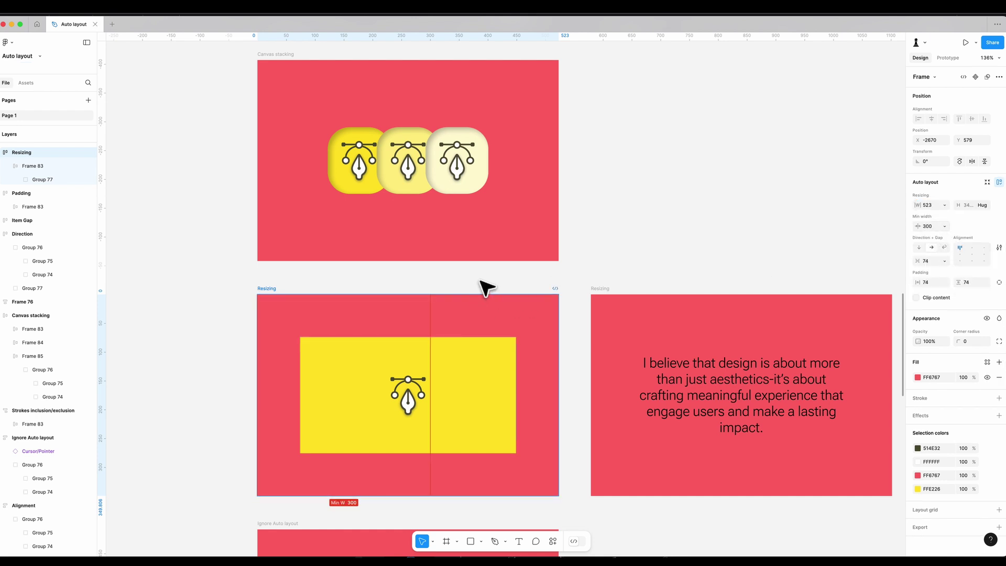
# - Try narrowing the Resizing frame against its minimum width, and undo the resize
pyautogui.press('Escape')
pyautogui.click(552, 332)
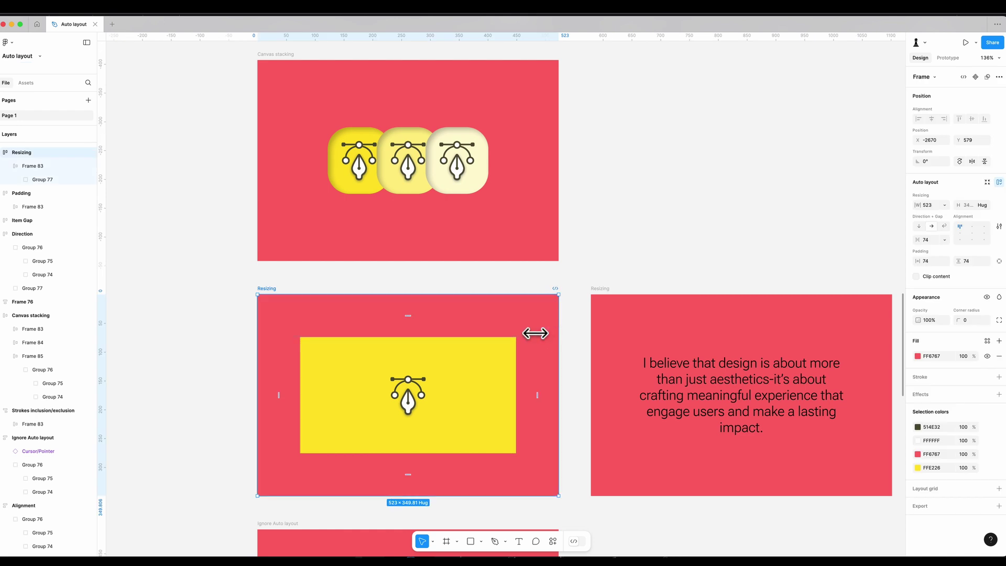
pyautogui.moveTo(534, 333); pyautogui.dragTo(503, 334)
pyautogui.press('super+z')
# - Check the quote text's width sizing options and try resizing its Resizing frame, returning it to its original width
pyautogui.hscroll(5, 530, 291)
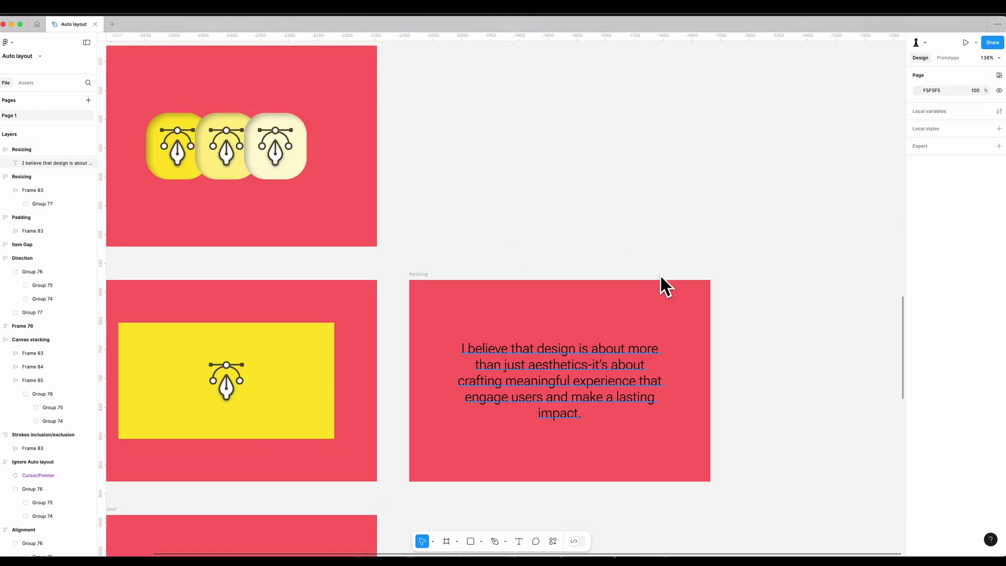
pyautogui.click(623, 377)
pyautogui.click(944, 204)
pyautogui.press('Escape')
pyautogui.click(711, 326)
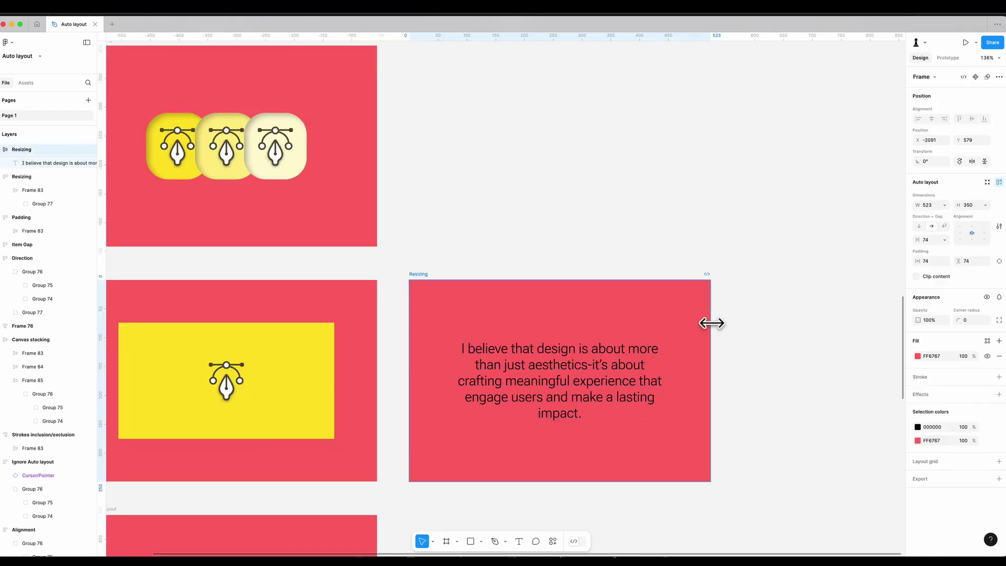
pyautogui.moveTo(711, 326); pyautogui.dragTo(709, 303)
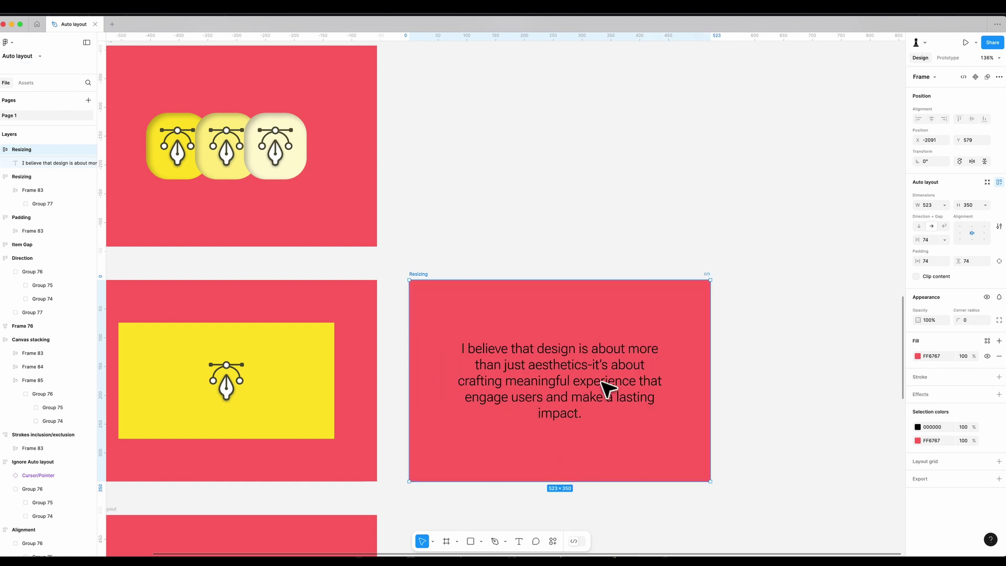
# - Set the quote text's width to Fill container and widen its Resizing frame to about 677
pyautogui.click(545, 386)
pyautogui.click(943, 204)
pyautogui.click(941, 224)
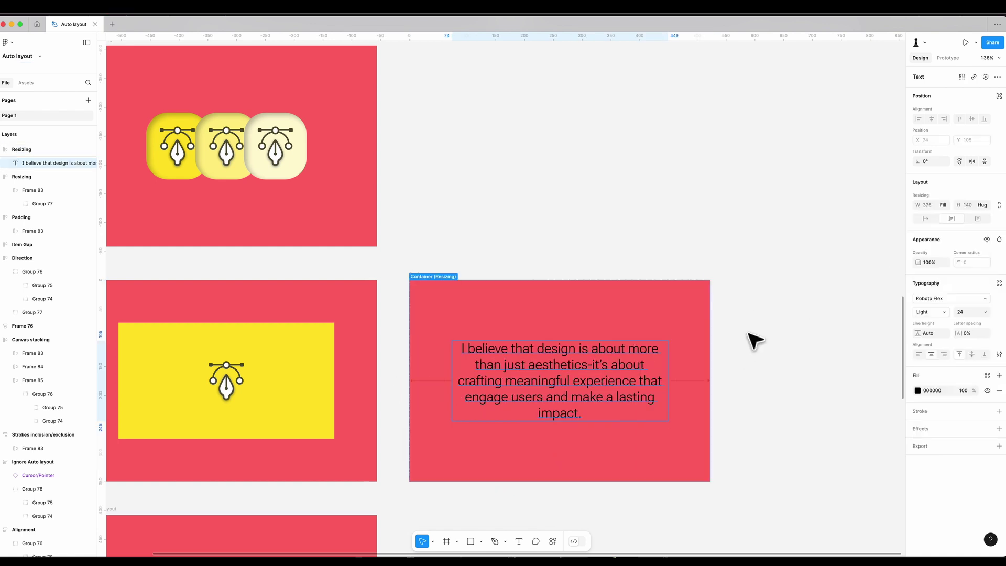
pyautogui.click(709, 343)
pyautogui.moveTo(710, 343); pyautogui.dragTo(799, 346)
pyautogui.click(500, 390)
# - Make the hand pointer ignore auto layout in the Ignore Auto layout frame, move it to about X 91, Y 124, and deselect
pyautogui.scroll(-5, 500, 390)
pyautogui.hscroll(-5, 500, 391)
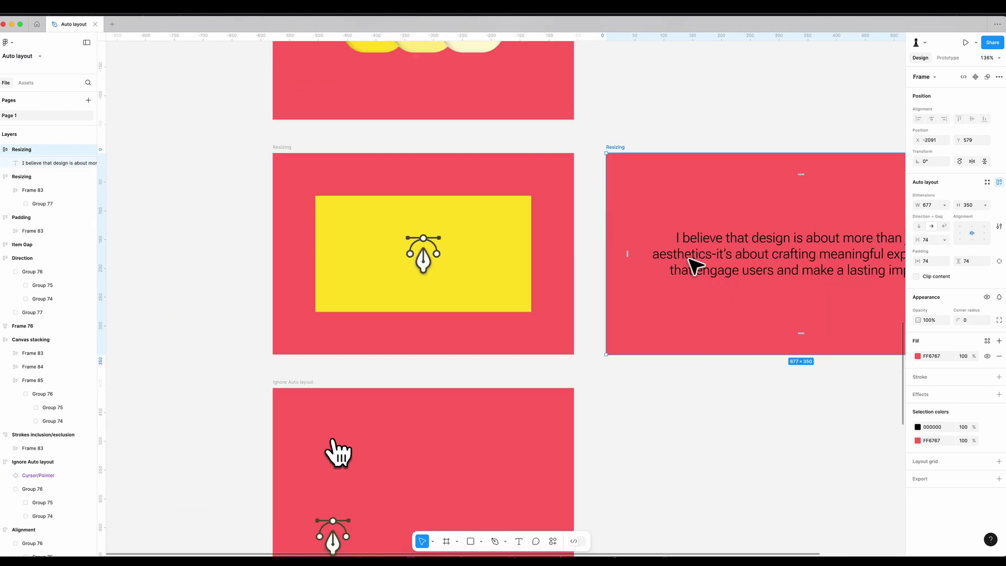
pyautogui.scroll(-2, 587, 198)
pyautogui.hscroll(2, 588, 198)
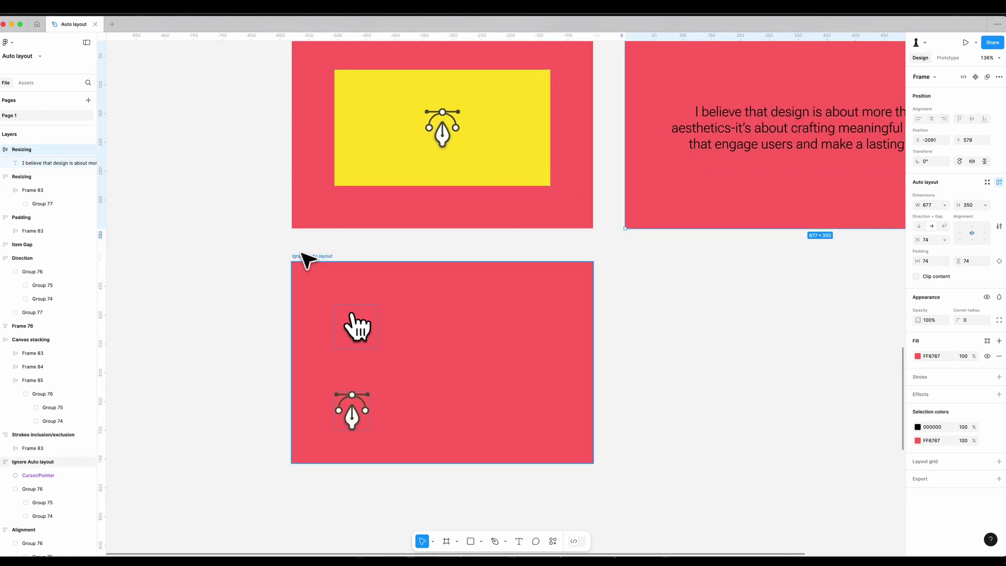
pyautogui.click(351, 327)
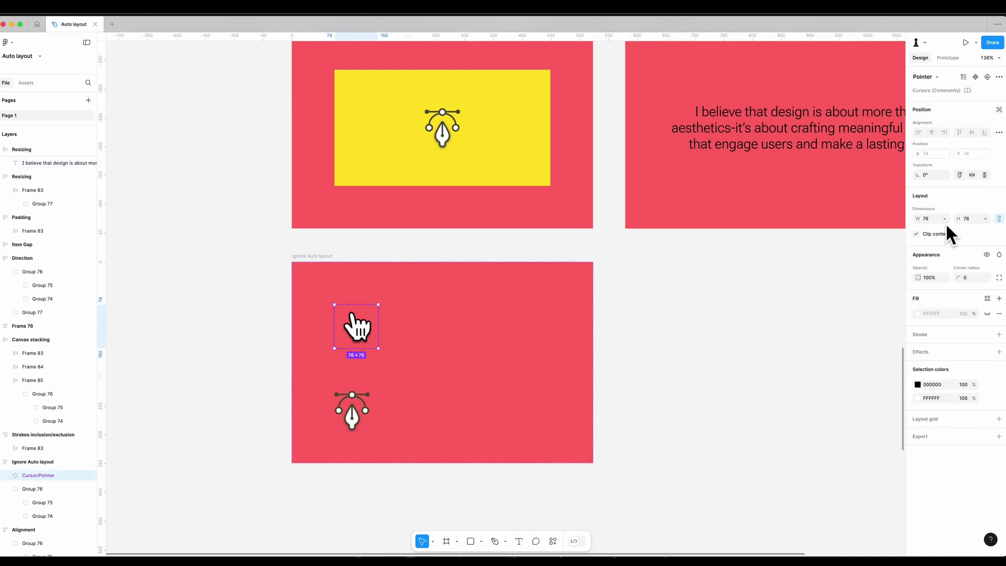
pyautogui.click(999, 110)
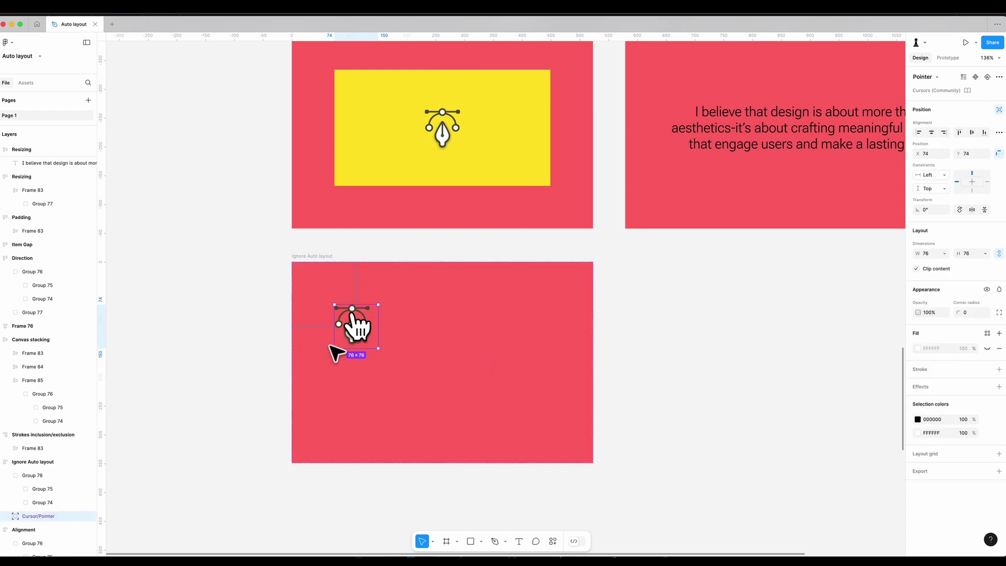
pyautogui.moveTo(358, 334); pyautogui.dragTo(338, 294)
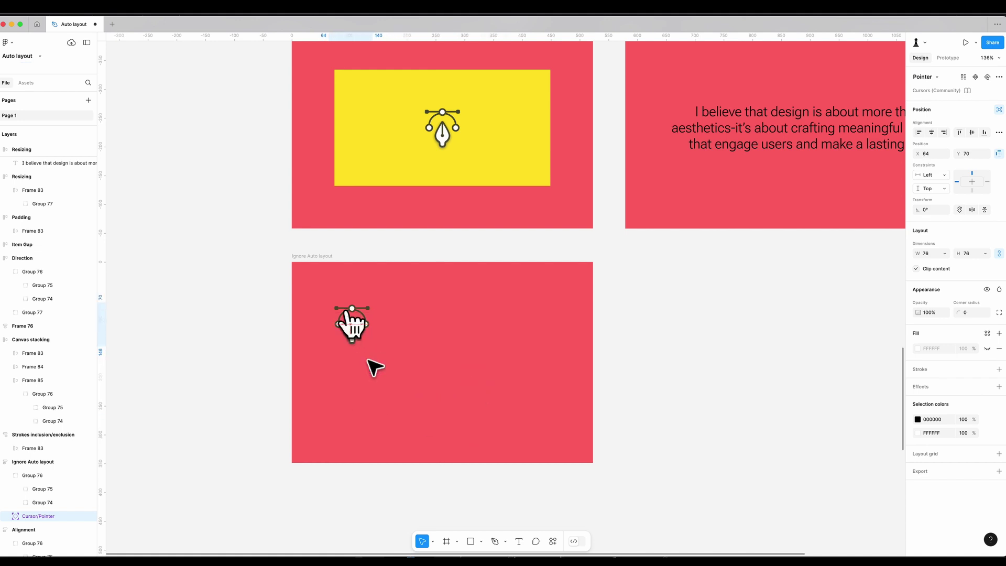
pyautogui.moveTo(350, 330); pyautogui.dragTo(367, 361)
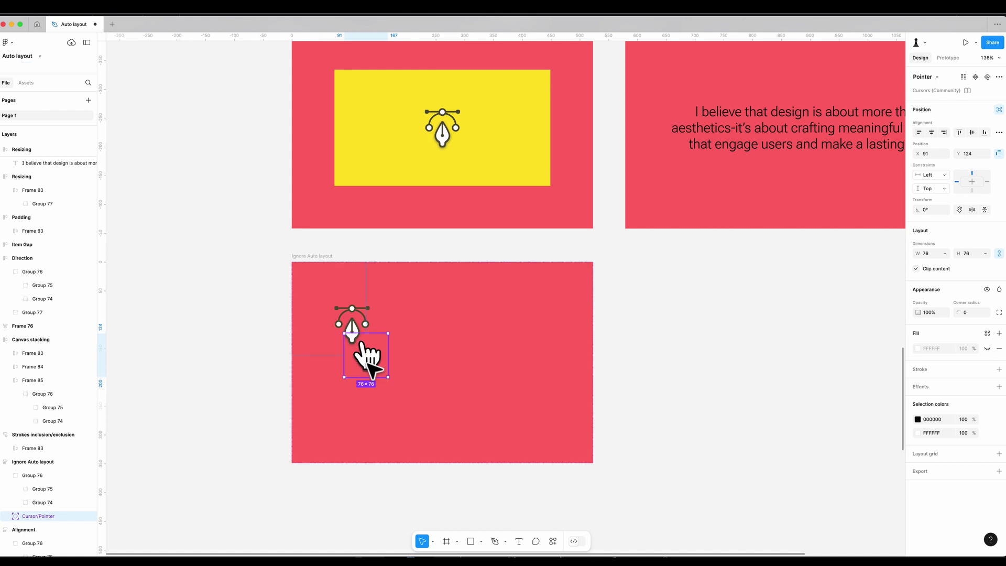
pyautogui.click(563, 359)
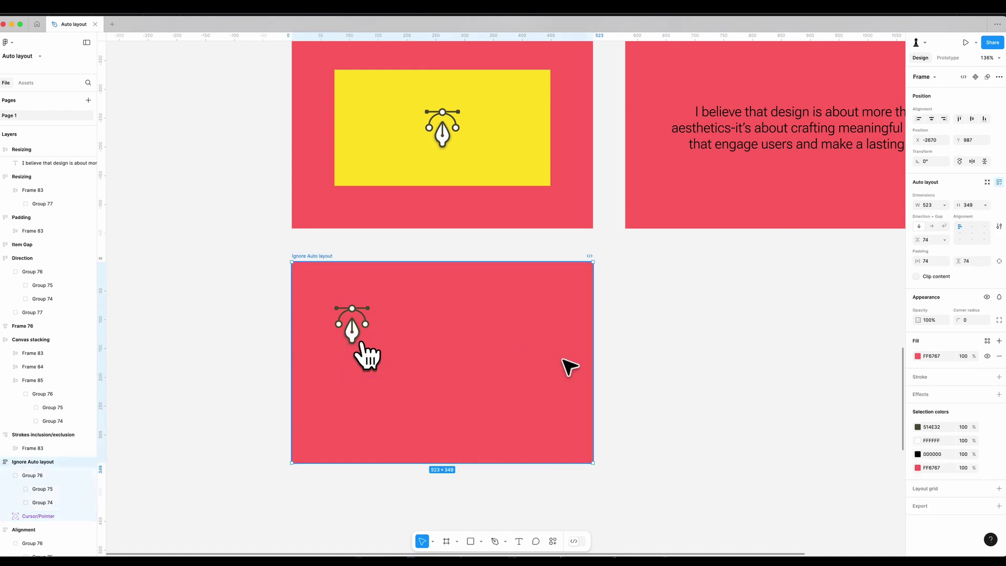
pyautogui.click(655, 419)
# - Examine the separate blog card elements: the illustration, badge group, heading, arrow icon, supporting text, avatar and author name
pyautogui.hscroll(2, 616, 406)
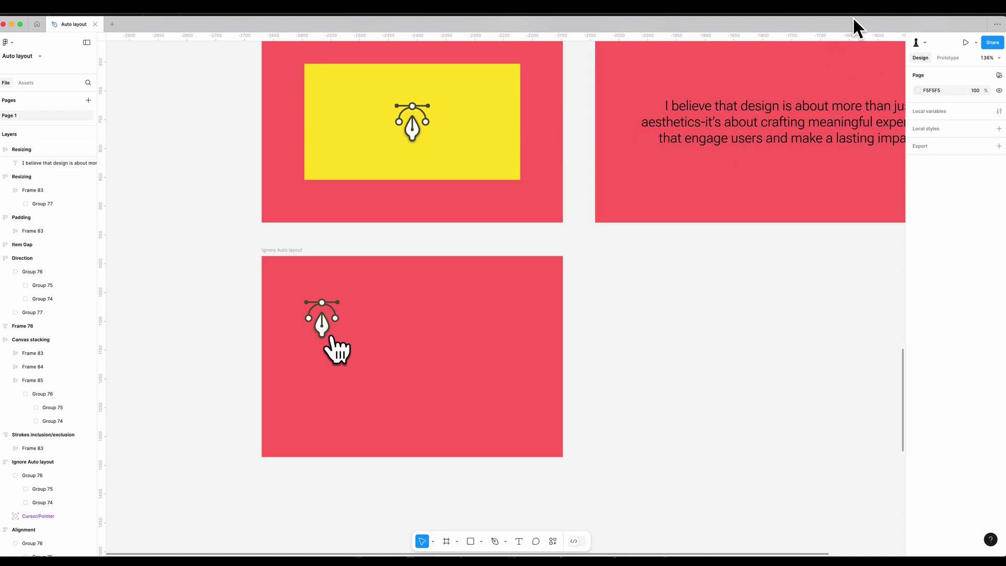
pyautogui.scroll(2, 566, 341)
pyautogui.hscroll(-2, 566, 341)
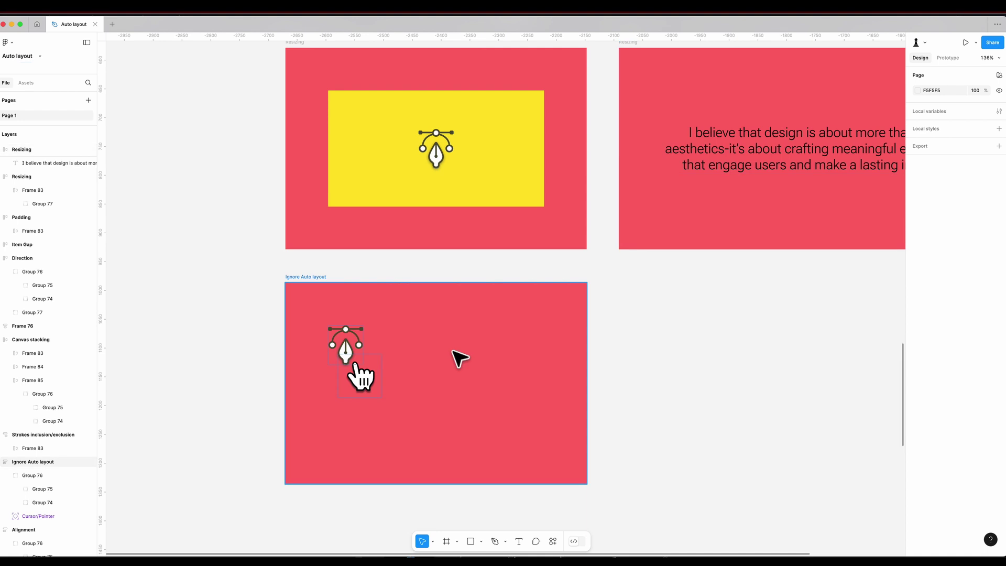
pyautogui.scroll(-10, 453, 352)
pyautogui.hscroll(-2, 452, 352)
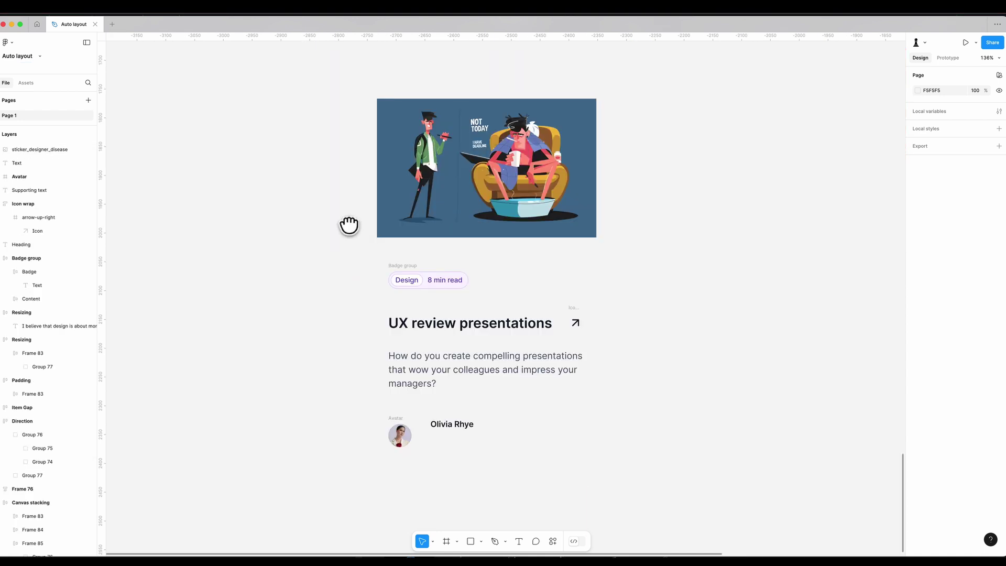
pyautogui.moveTo(349, 225)
pyautogui.mouseDown()
pyautogui.moveTo(331, 230)
pyautogui.moveTo(348, 225)
pyautogui.mouseUp()
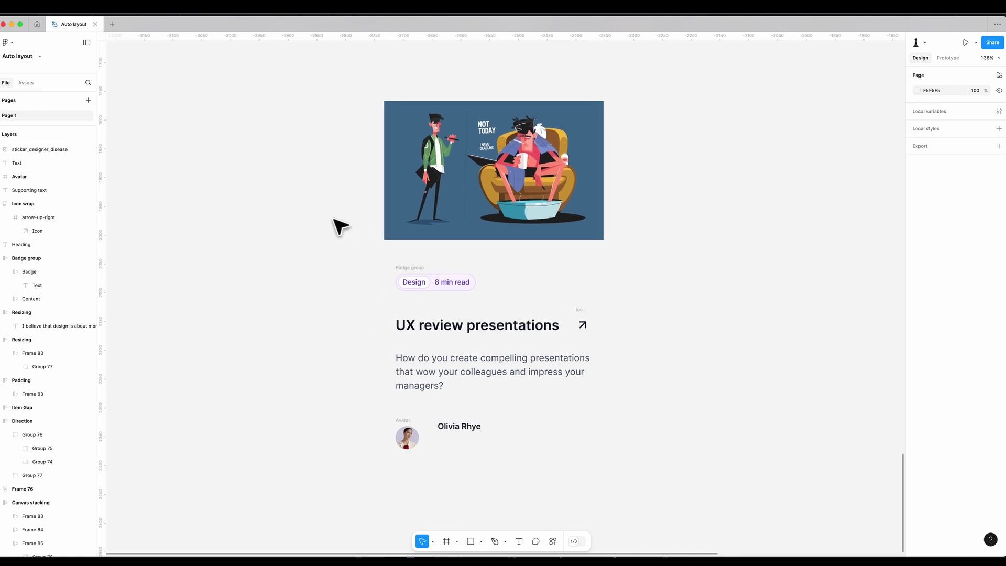
pyautogui.click(483, 173)
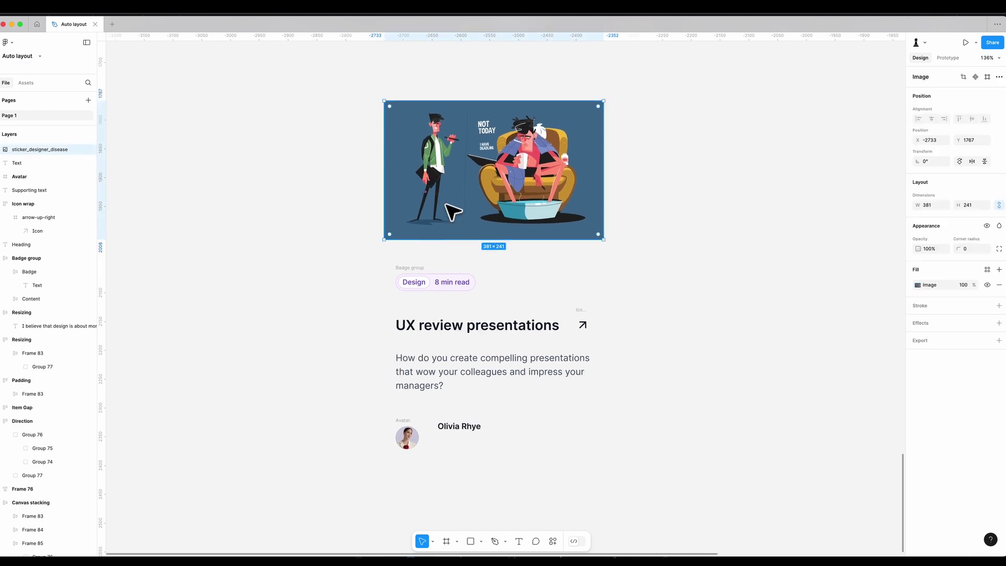
pyautogui.click(348, 258)
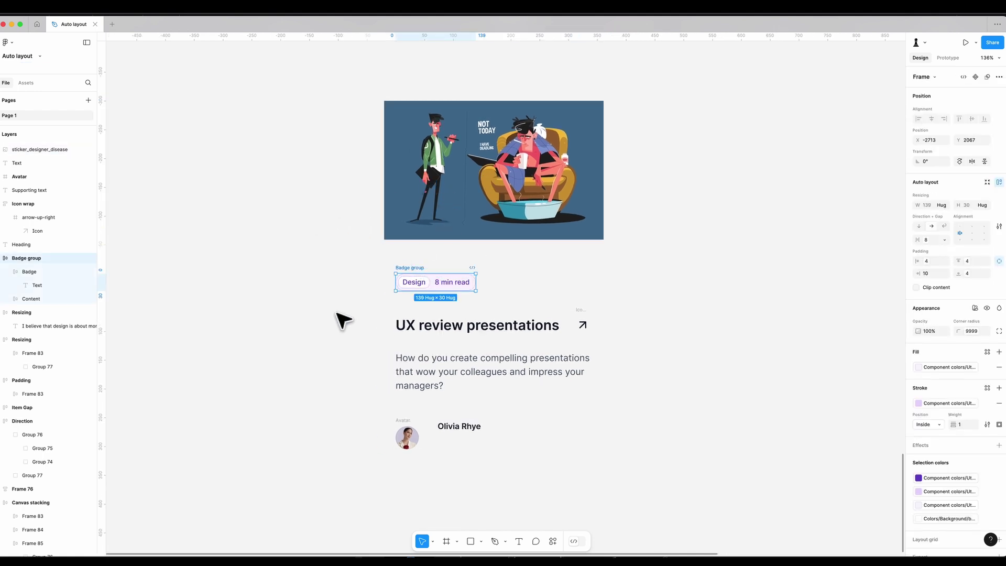
pyautogui.click(341, 319)
pyautogui.click(485, 331)
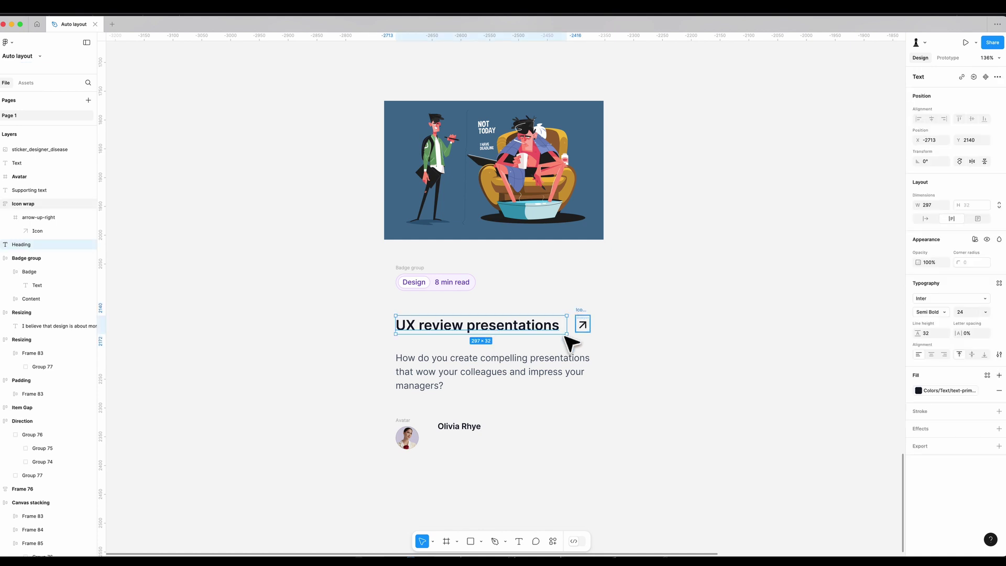
pyautogui.click(582, 325)
pyautogui.click(419, 379)
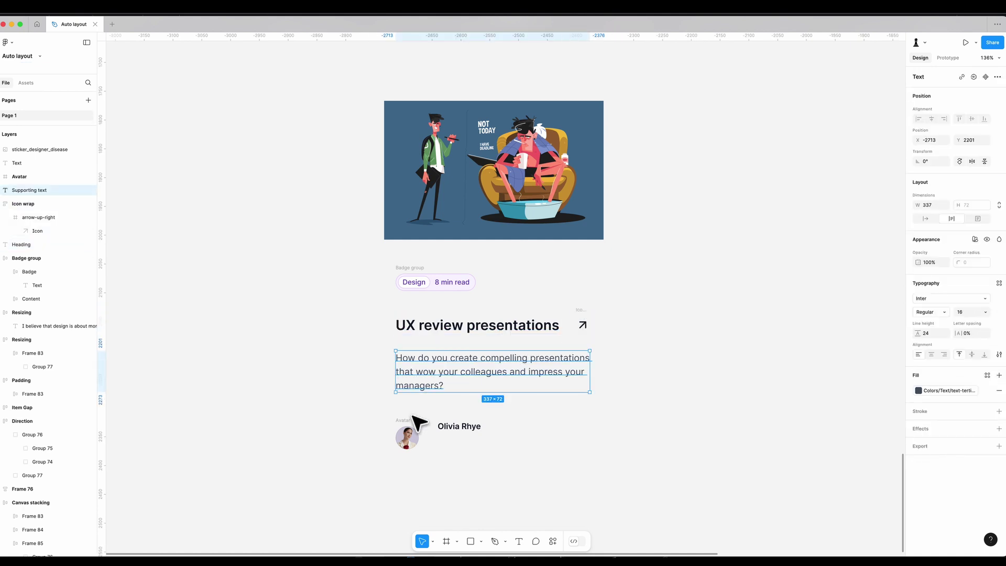
pyautogui.click(412, 434)
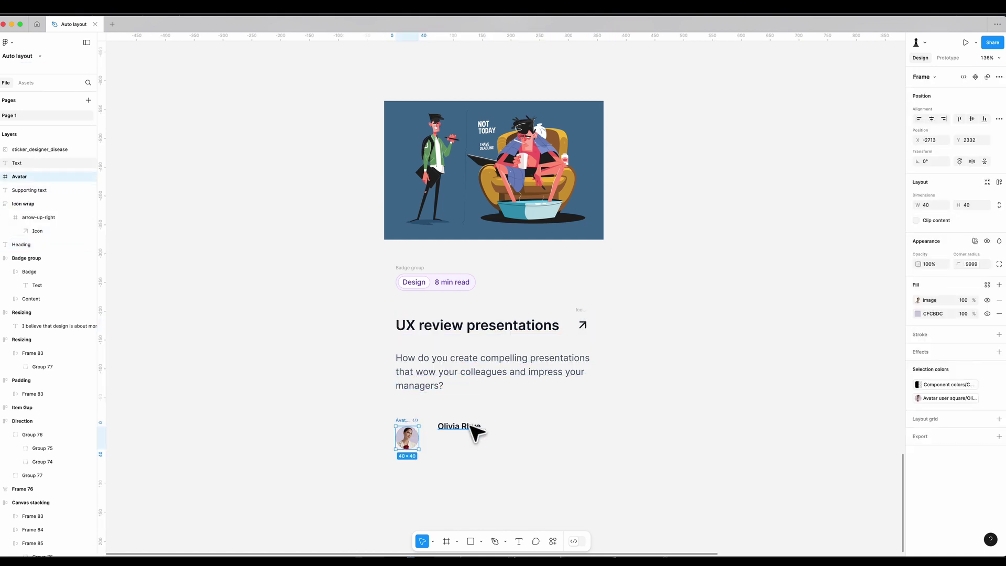
pyautogui.click(457, 428)
pyautogui.scroll(-2, 505, 427)
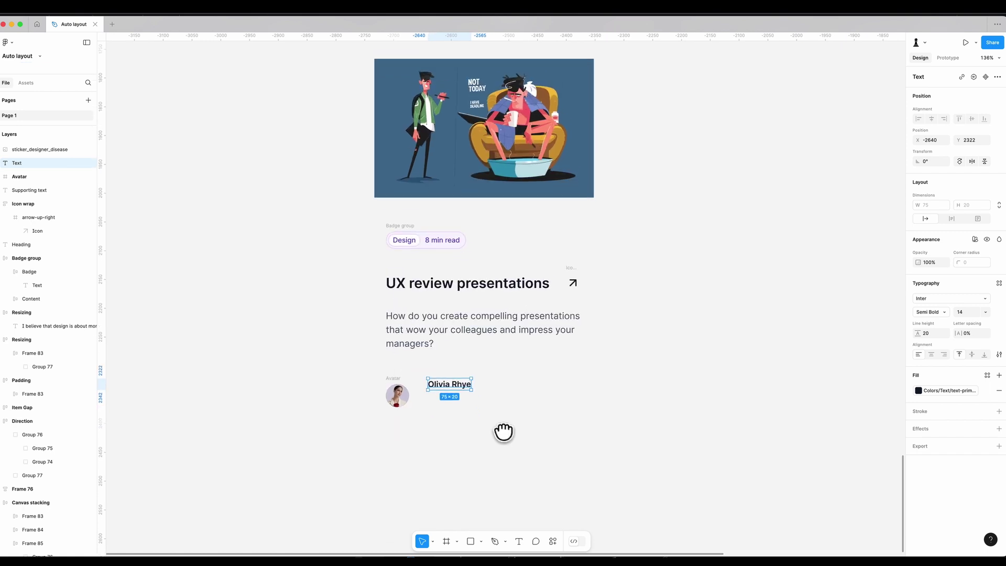
# - Wrap the avatar and author name in a horizontal auto layout frame with a gap of 12, named Avatar label group
pyautogui.moveTo(504, 431); pyautogui.dragTo(521, 461)
pyautogui.click(521, 460)
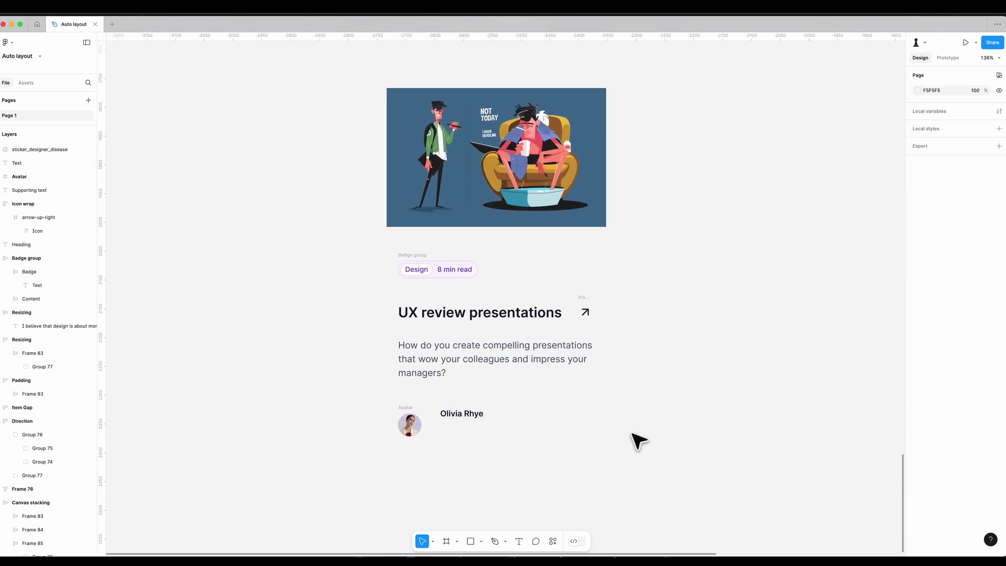
pyautogui.moveTo(517, 396); pyautogui.dragTo(373, 444)
pyautogui.hotkey('shift', 'a')
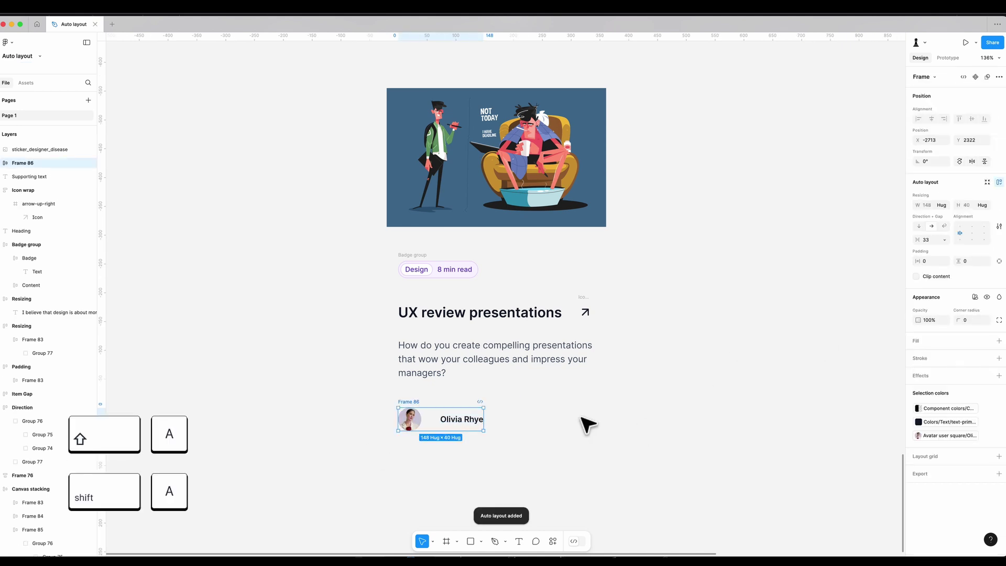
pyautogui.write('12')
pyautogui.press('Return')
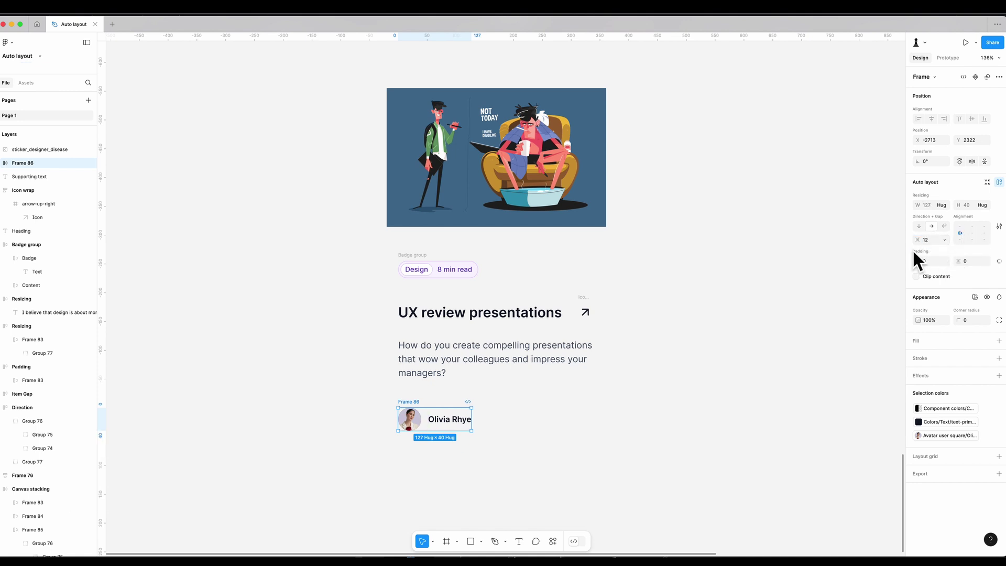
pyautogui.write('Avatar label group')
pyautogui.press('Return')
# - Wrap the heading and arrow icon in a horizontal auto layout frame named Heading and icon, and deselect it
pyautogui.click(545, 313)
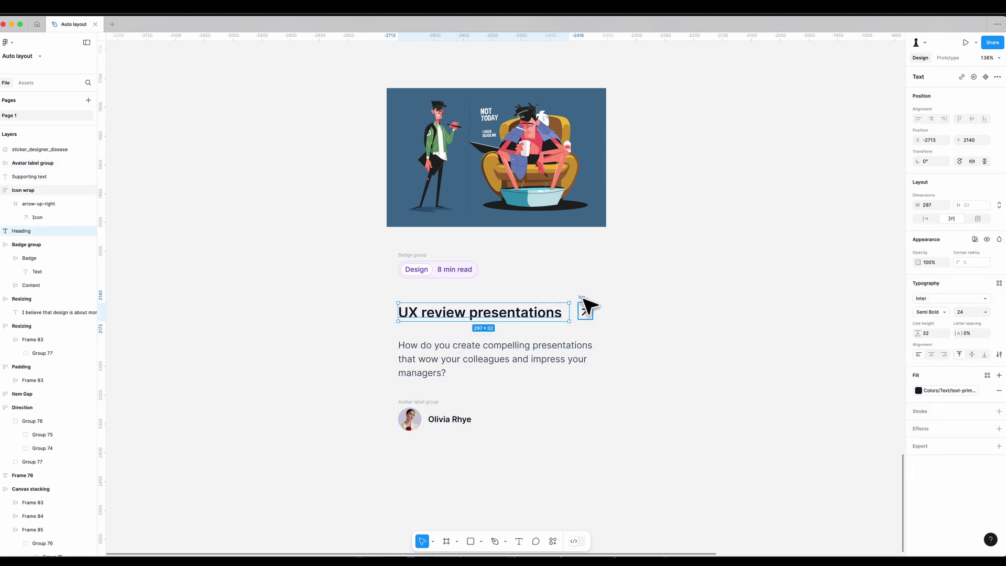
pyautogui.moveTo(649, 295); pyautogui.dragTo(384, 329)
pyautogui.hotkey('shift', 'a')
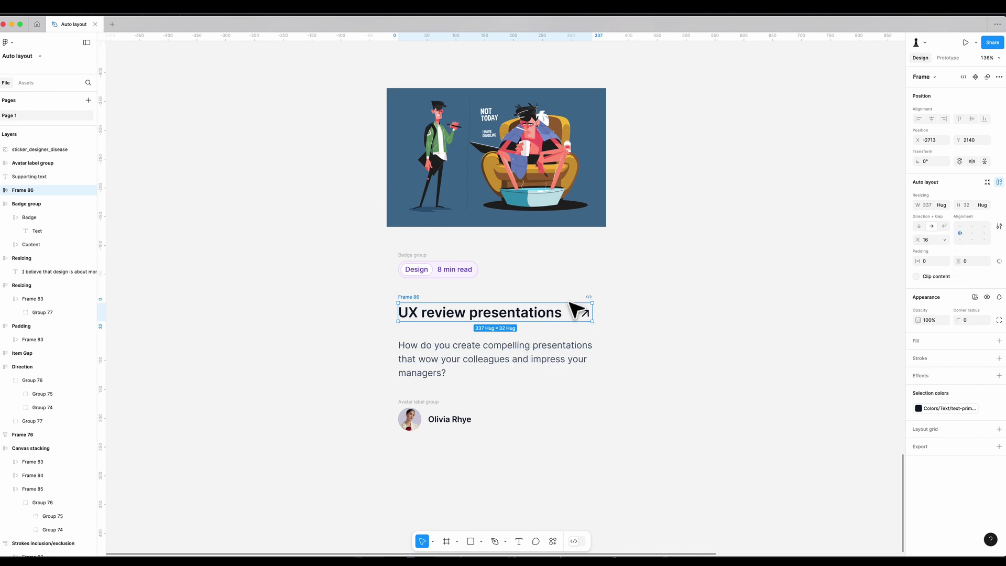
pyautogui.scroll(5, 579, 309)
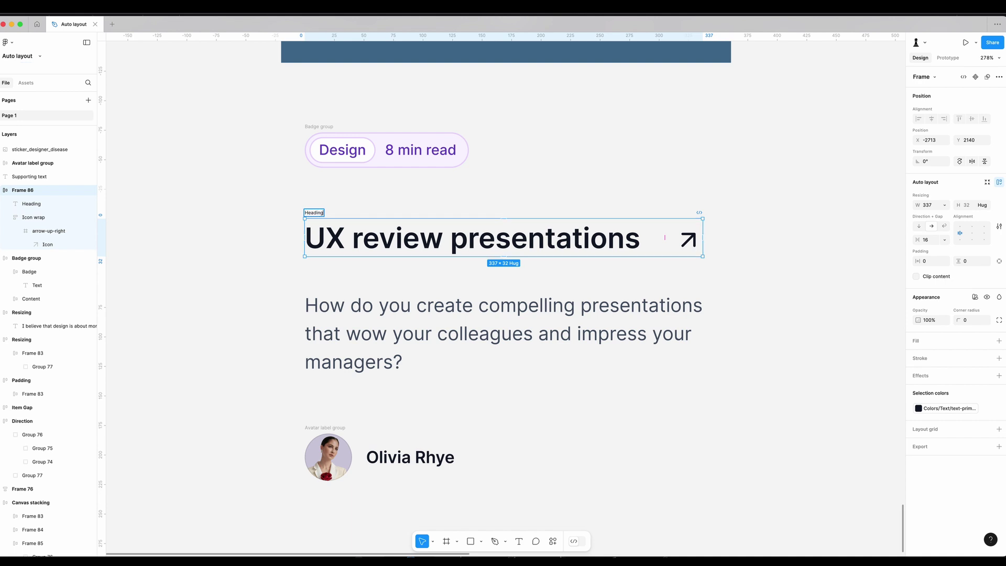
pyautogui.click(330, 189)
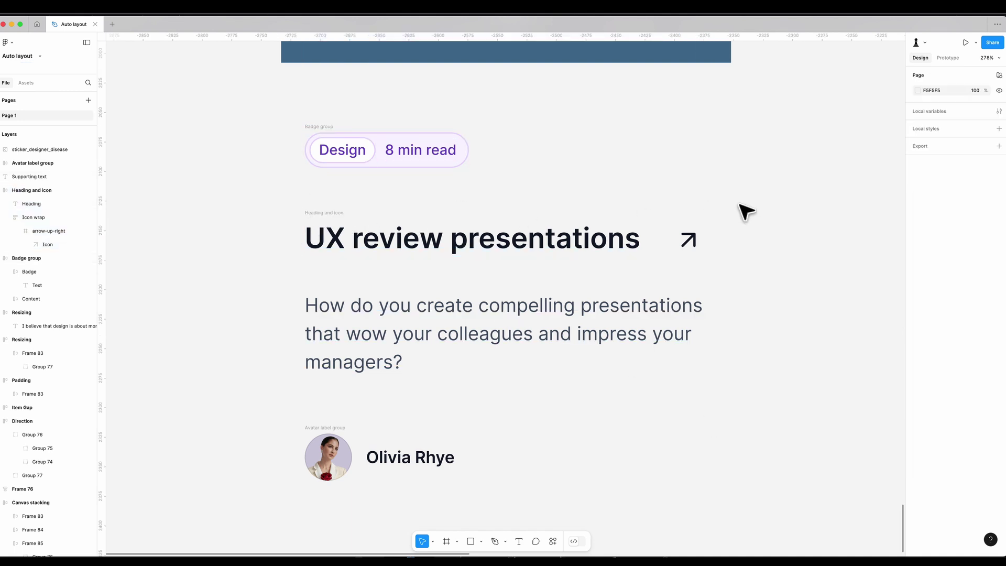
# - Wrap the Heading and icon frame and the supporting text in a vertical auto layout frame with a gap of 8
pyautogui.moveTo(741, 206); pyautogui.dragTo(234, 391)
pyautogui.hotkey('shift', 'a')
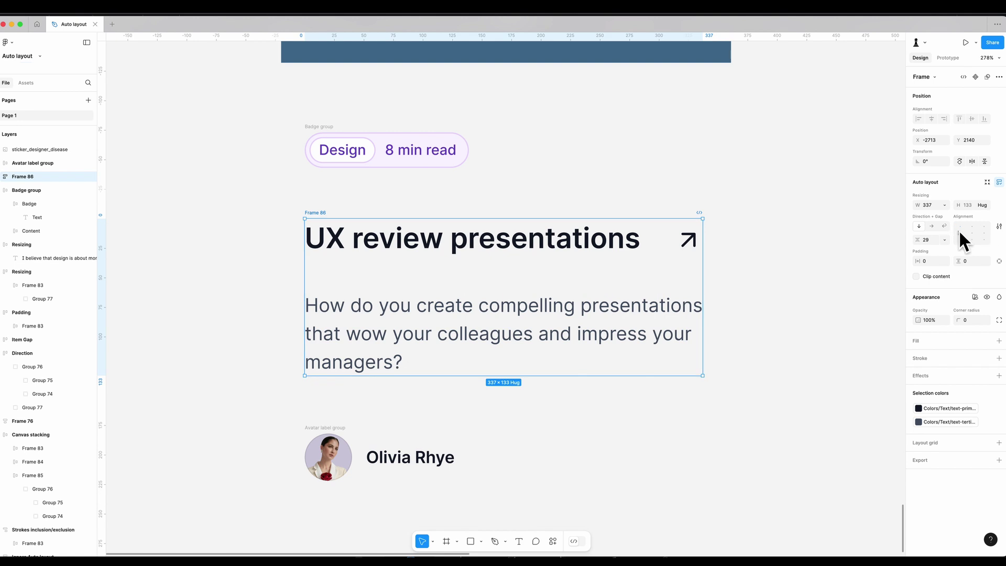
pyautogui.click(925, 239)
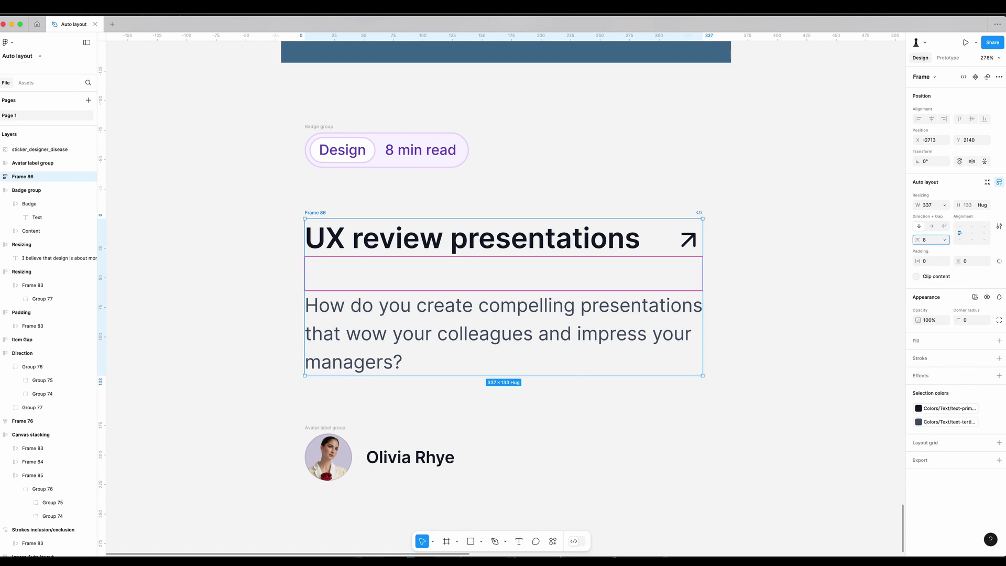
pyautogui.press('Return')
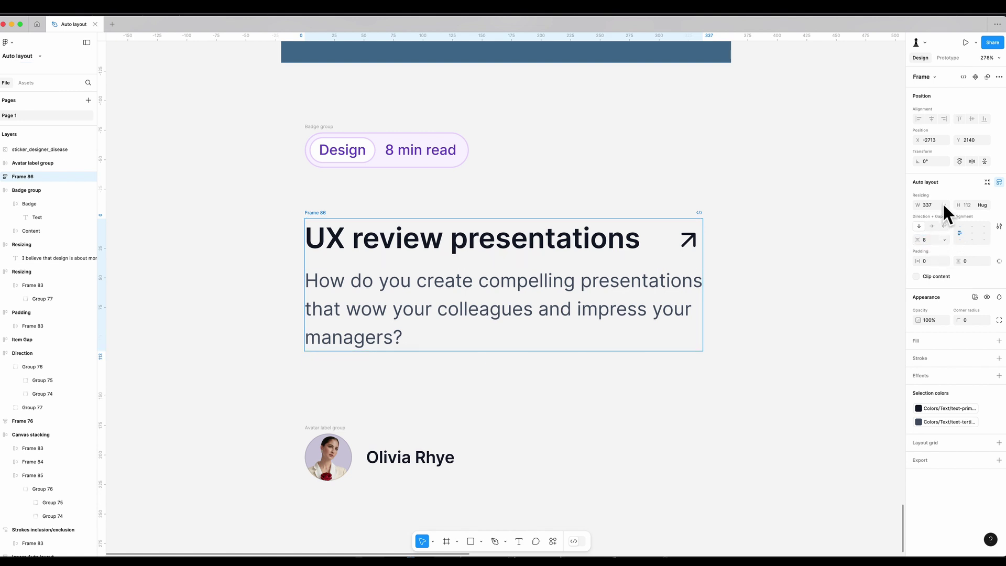
# - Check the width sizing of the supporting text and its surrounding frame, and rename the frame Heading and text
pyautogui.click(649, 304)
pyautogui.click(943, 204)
pyautogui.click(940, 203)
pyautogui.press('Escape')
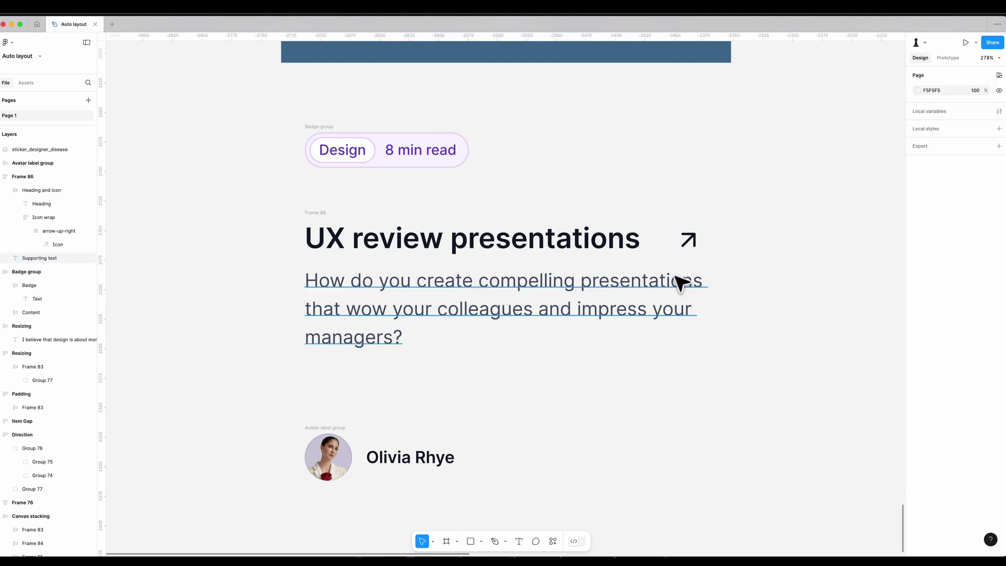
pyautogui.click(319, 218)
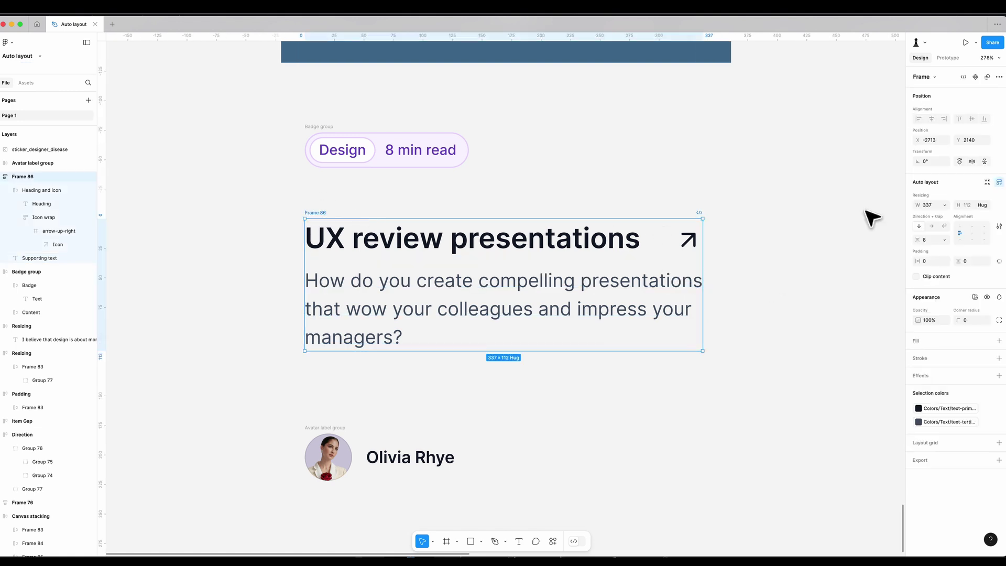
pyautogui.click(950, 204)
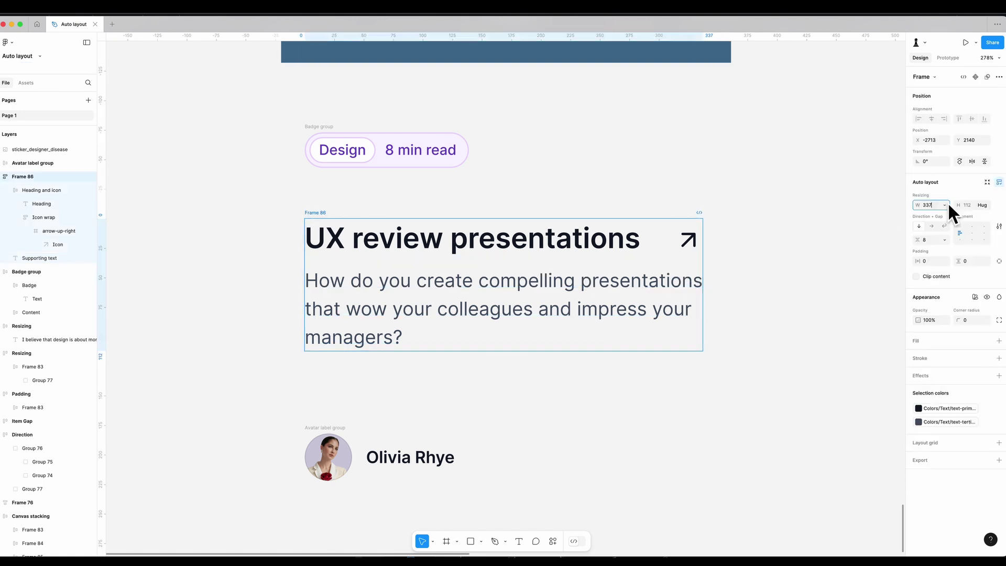
pyautogui.doubleClick(318, 212)
pyautogui.write('Heading and text')
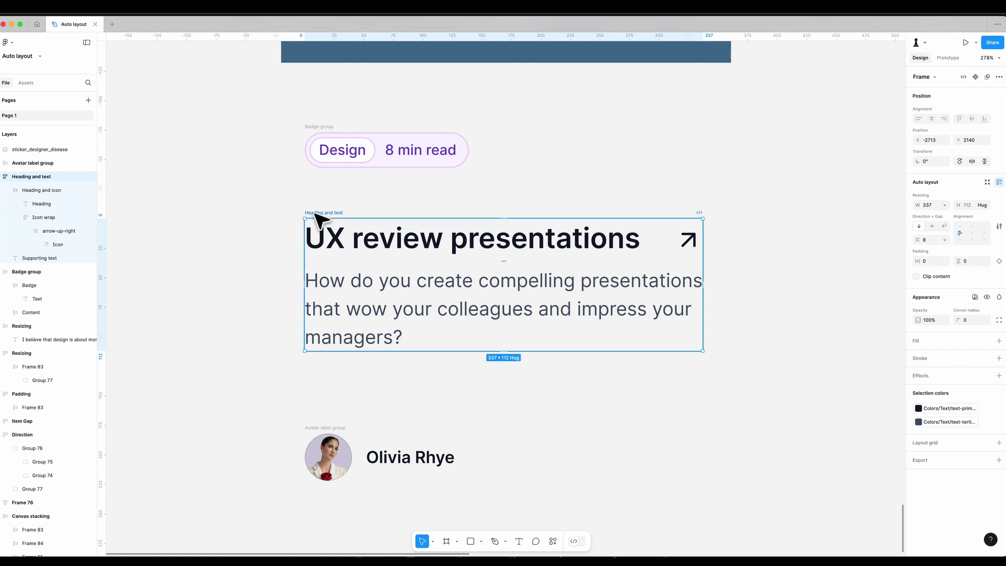
# - Wrap the badge group and Heading and text in a vertical auto layout frame with a gap of 16, named Heading and subheading
pyautogui.keyDown('shift'); pyautogui.click(317, 135); pyautogui.keyUp('shift')
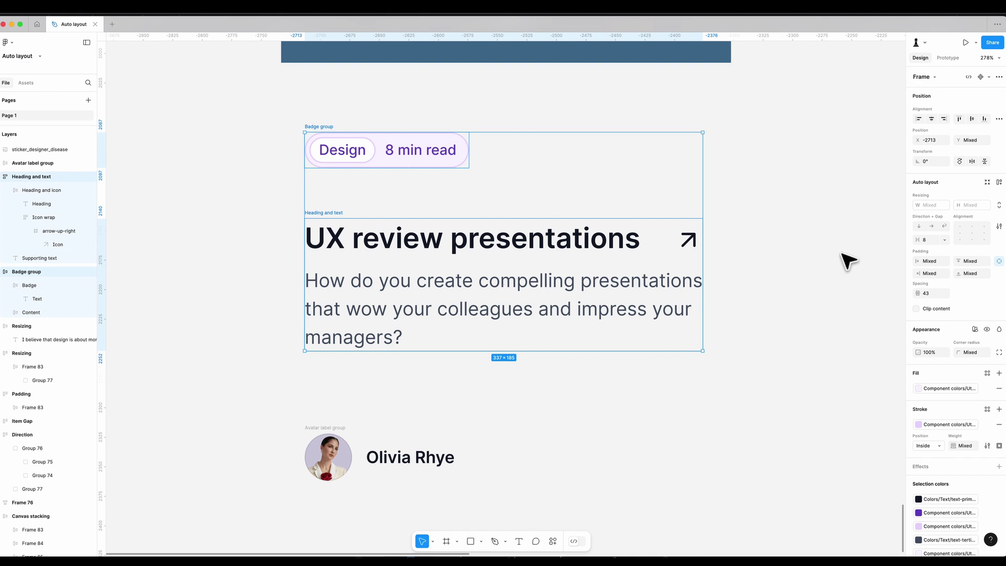
pyautogui.hotkey('shift', 'a')
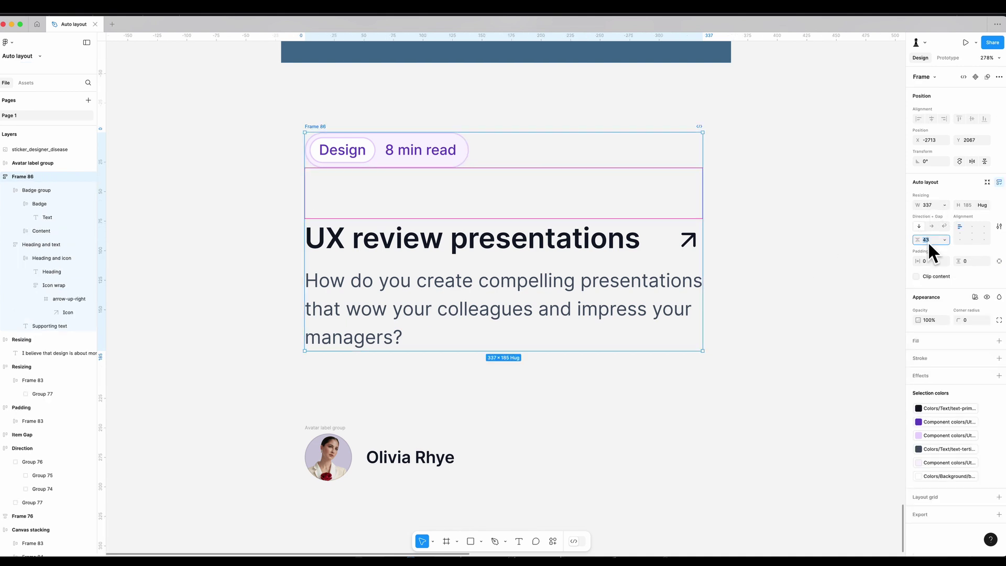
pyautogui.click(926, 240)
pyautogui.write('16')
pyautogui.press('Return')
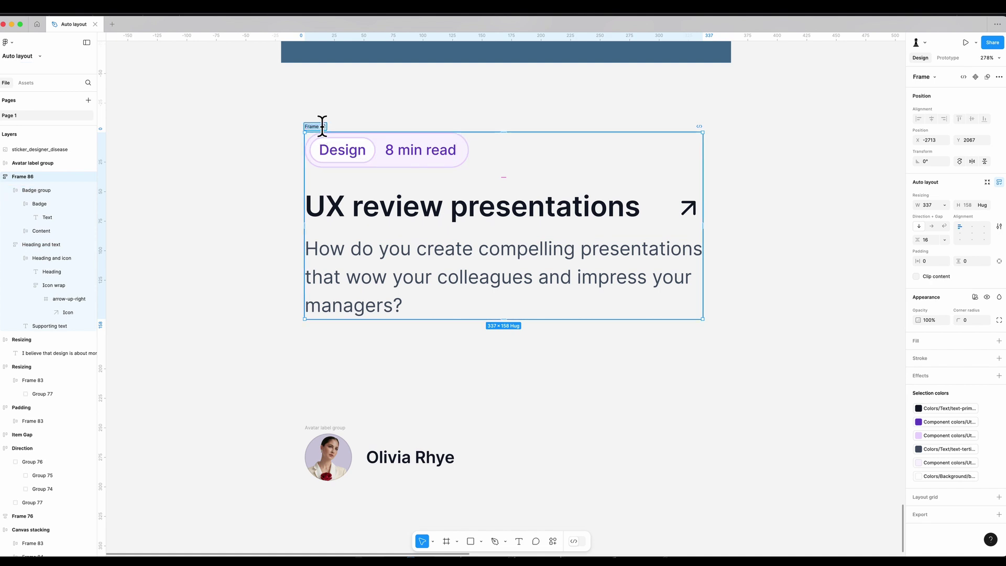
pyautogui.write('Heading and subheading')
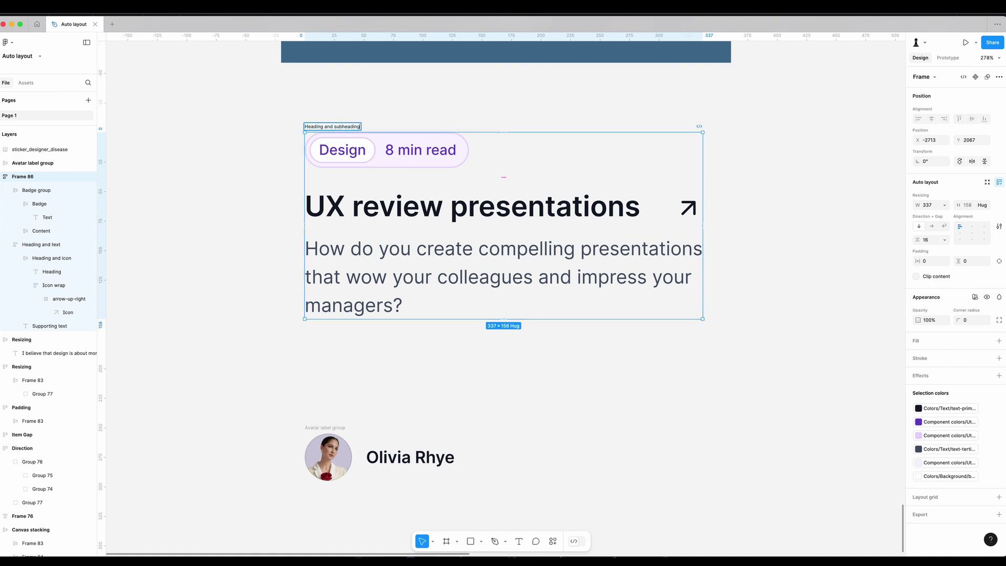
pyautogui.press('Return')
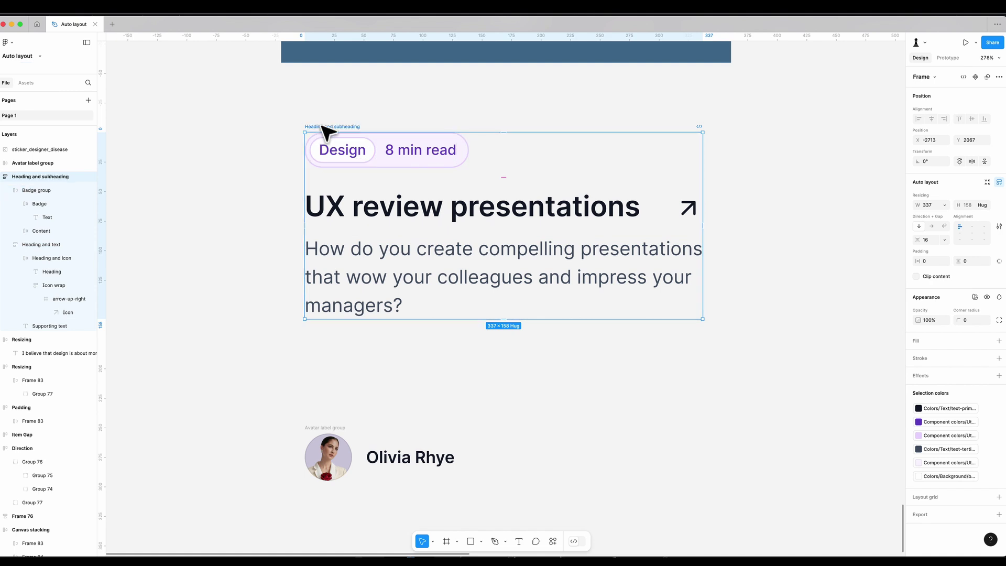
pyautogui.click(658, 231)
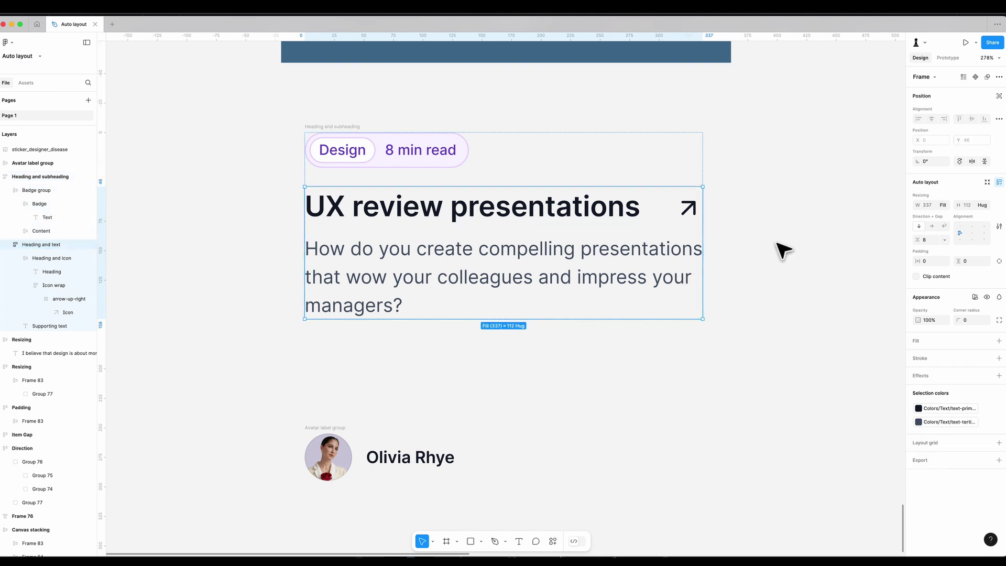
pyautogui.click(942, 205)
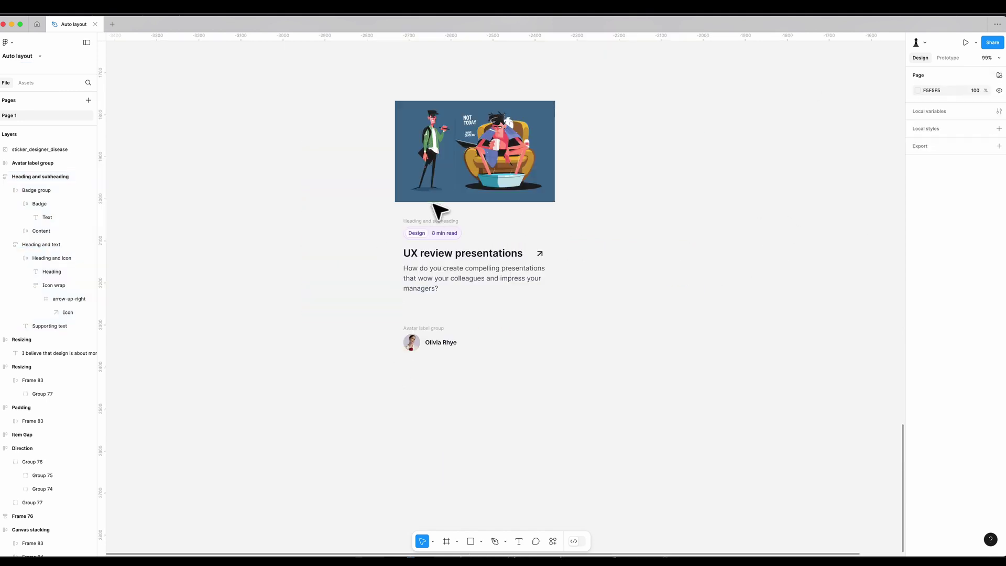
# - Wrap Heading and subheading and the Avatar label group in a vertical auto layout frame with a gap of 24
pyautogui.click(434, 228)
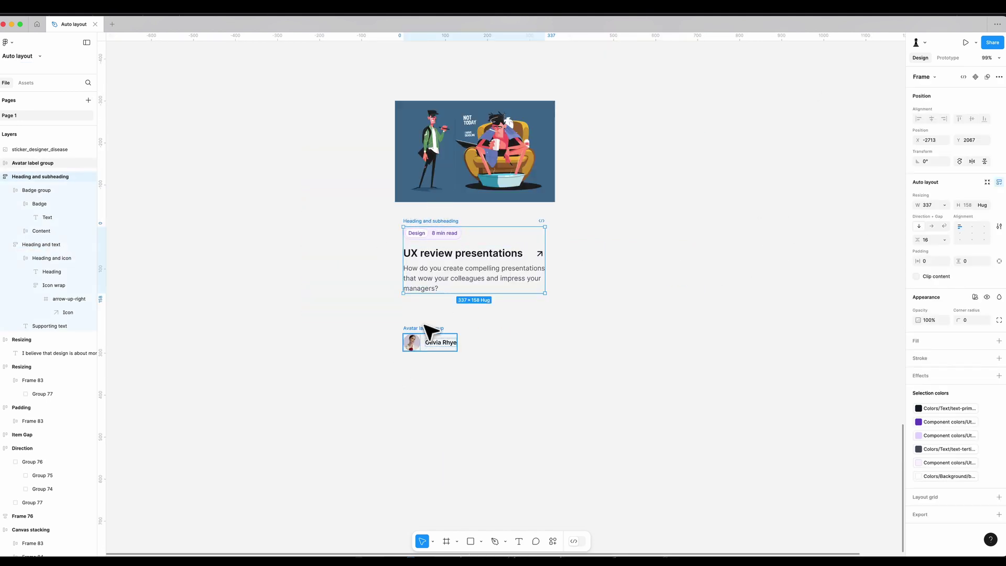
pyautogui.keyDown('shift'); pyautogui.click(427, 336); pyautogui.keyUp('shift')
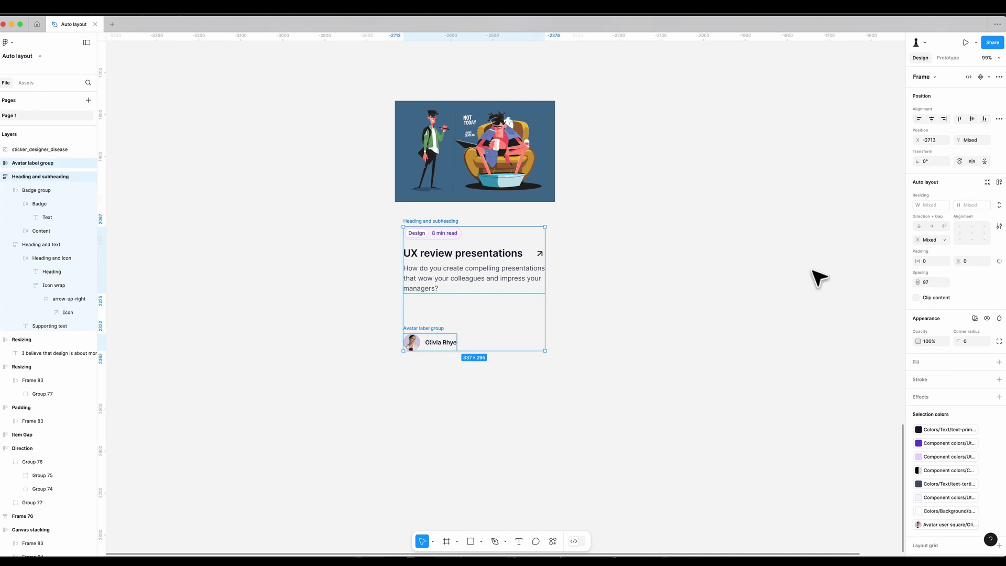
pyautogui.hotkey('shift', 'a')
pyautogui.write('24')
pyautogui.press('Return')
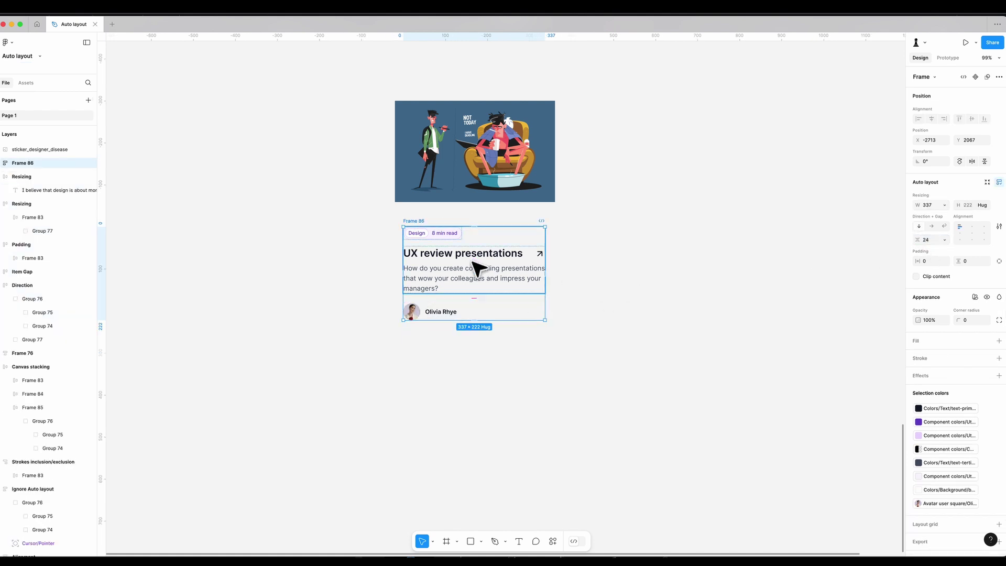
# - Give the new frame 24 horizontal and vertical padding, match its width to the illustration, and name it Container
pyautogui.write('24')
pyautogui.click(967, 261)
pyautogui.write('24')
pyautogui.press('Return')
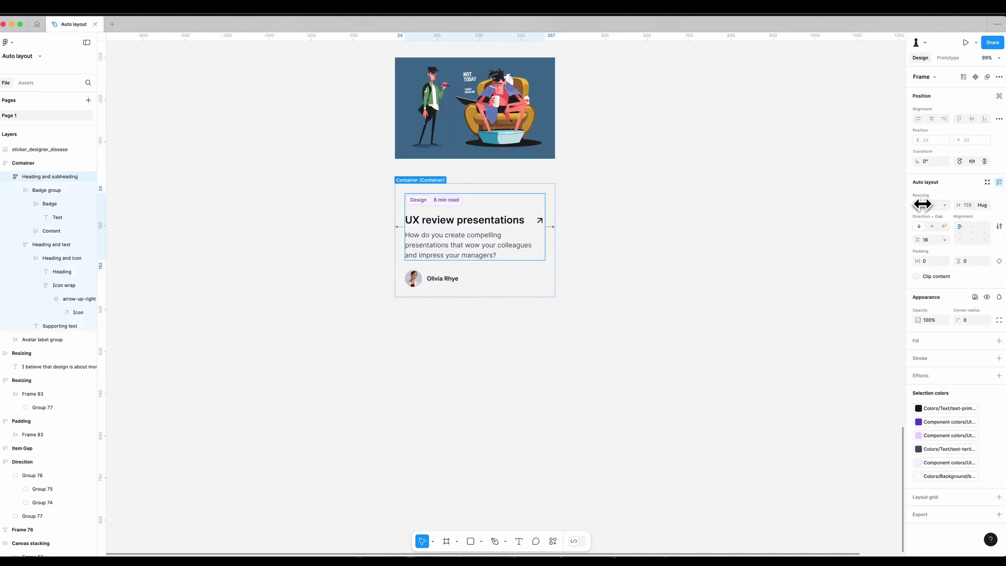
pyautogui.press('Return')
# - Set the Avatar label group's width to Fill container
pyautogui.click(449, 285)
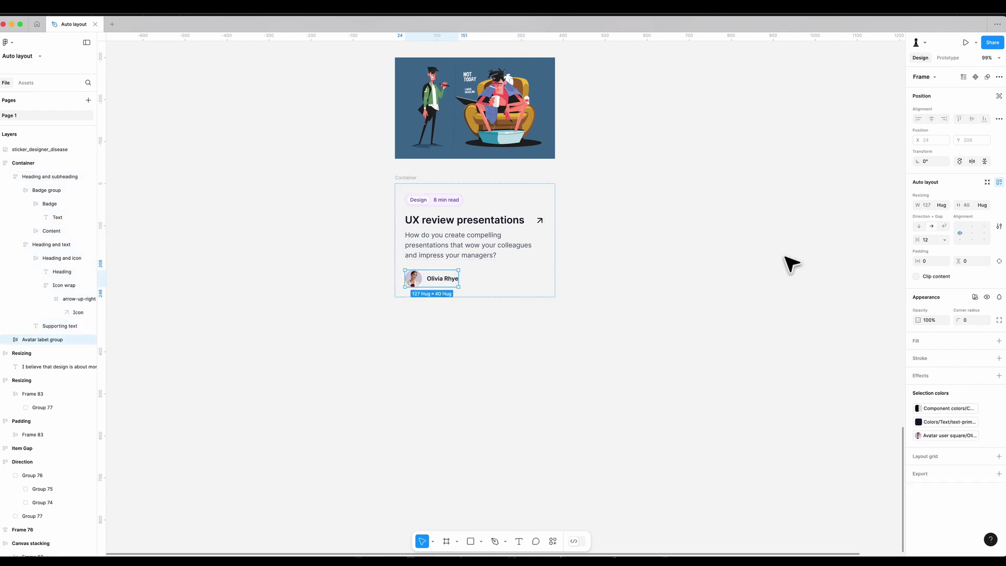
pyautogui.click(941, 207)
pyautogui.click(943, 216)
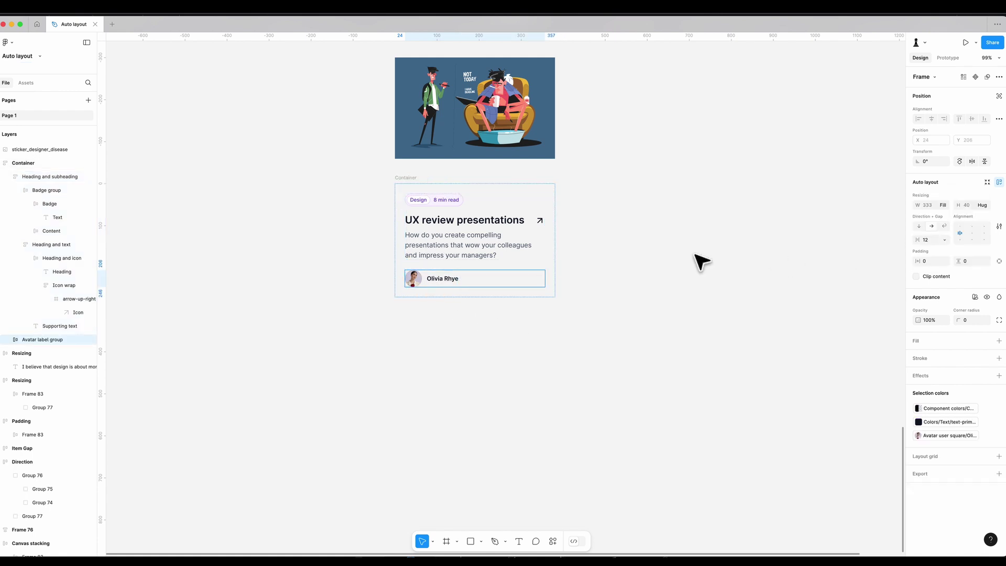
# - Wrap the illustration and Container in a vertical auto layout frame with clipped content and a gap of 0
pyautogui.scroll(-1, 544, 246)
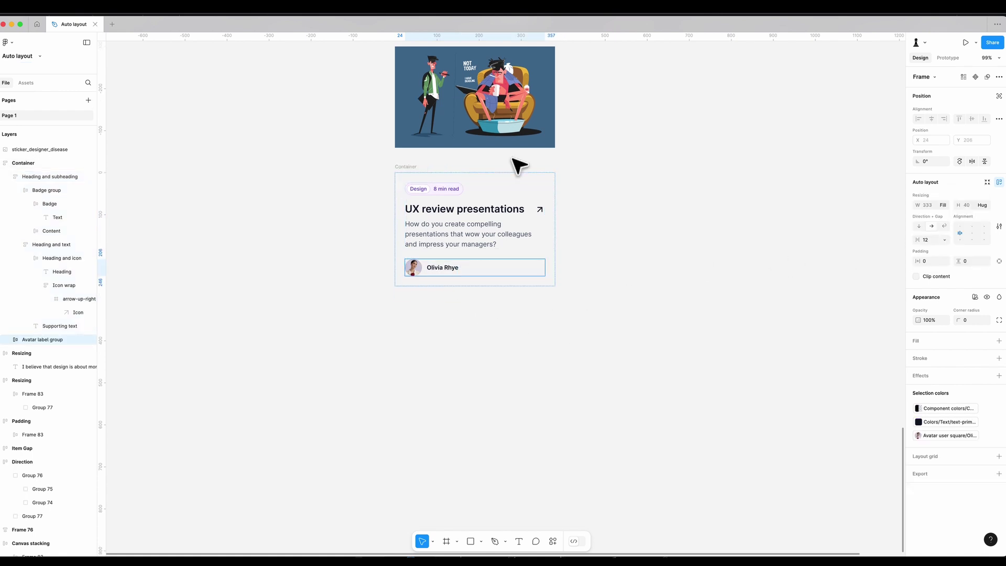
pyautogui.keyDown('shift'); pyautogui.click(514, 131); pyautogui.keyUp('shift')
pyautogui.scroll(5, 602, 157)
pyautogui.click(620, 107)
pyautogui.moveTo(621, 107); pyautogui.dragTo(353, 429)
pyautogui.hotkey('shift', 'a')
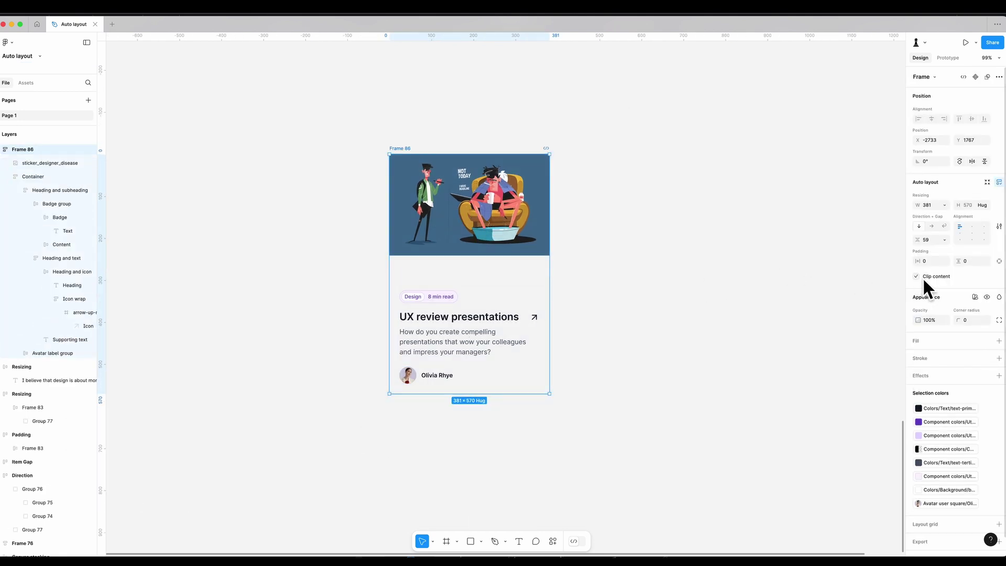
pyautogui.click(925, 240)
pyautogui.write('0')
pyautogui.press('Return')
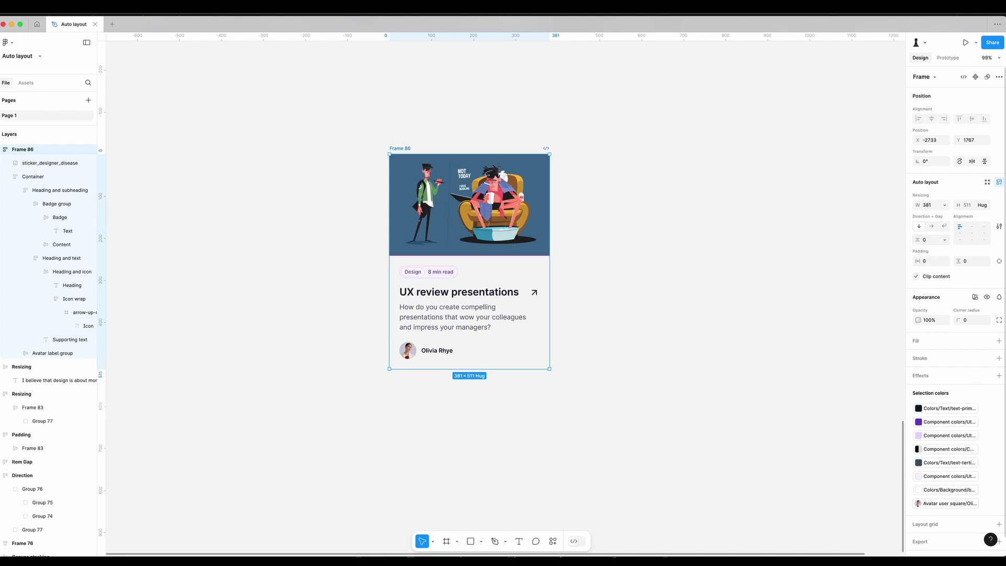
# - Give the outer card frame a white FFFFFF fill and a corner radius of 24
pyautogui.click(935, 343)
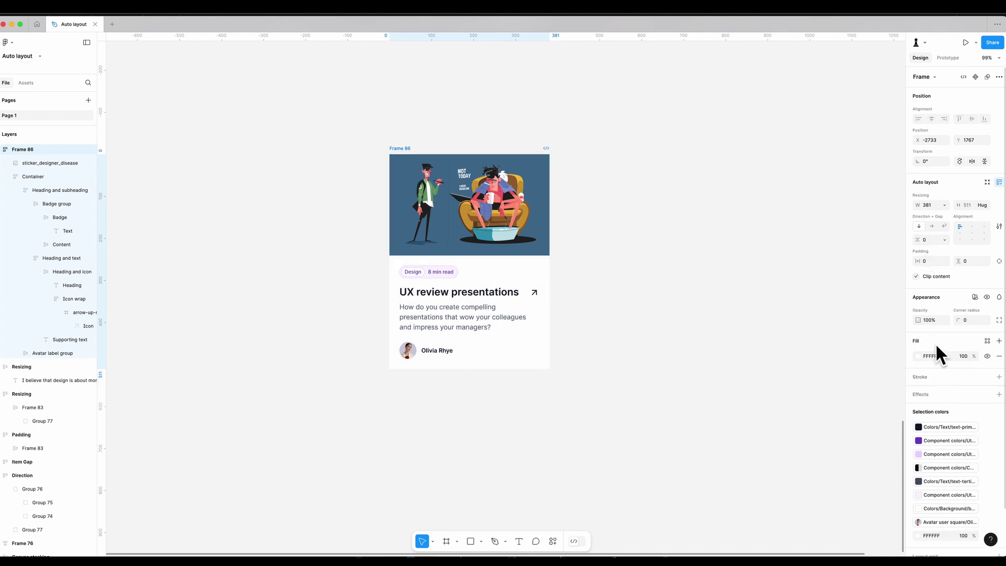
pyautogui.click(970, 319)
pyautogui.write('24')
pyautogui.press('Return')
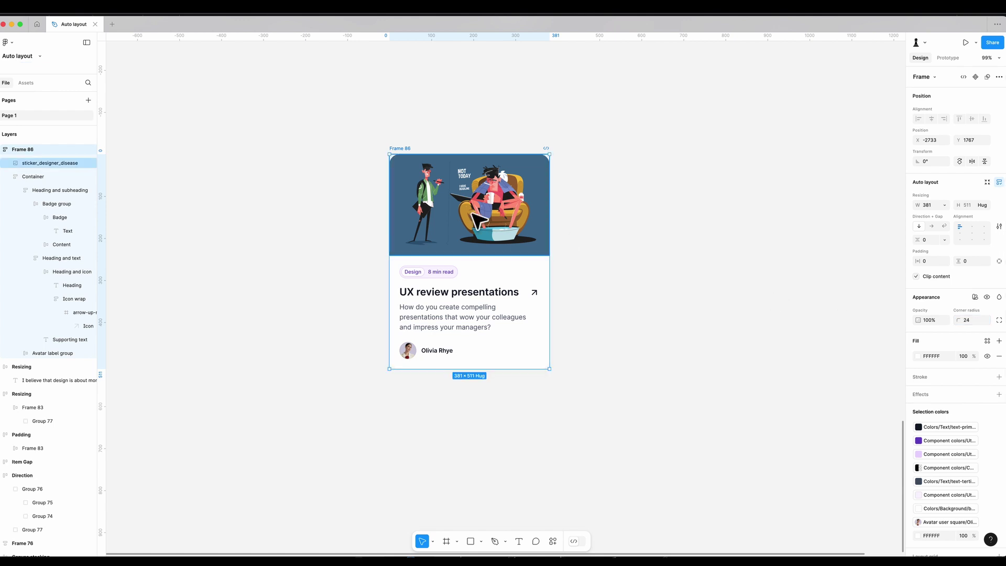
# - Set the illustration's image mode to Fill, and name the outer frame Card and narrow it to a width of 350
pyautogui.doubleClick(518, 230)
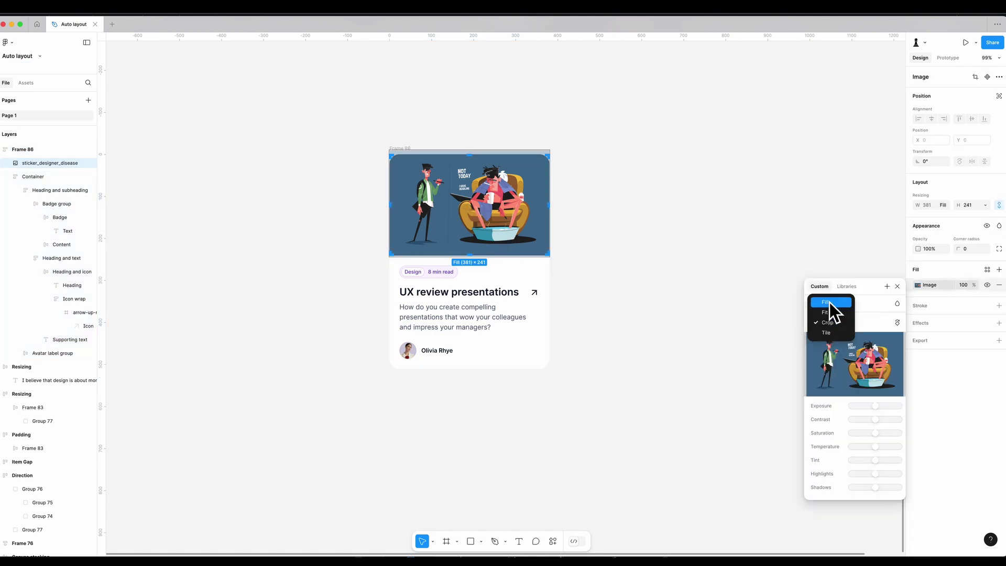
pyautogui.click(828, 303)
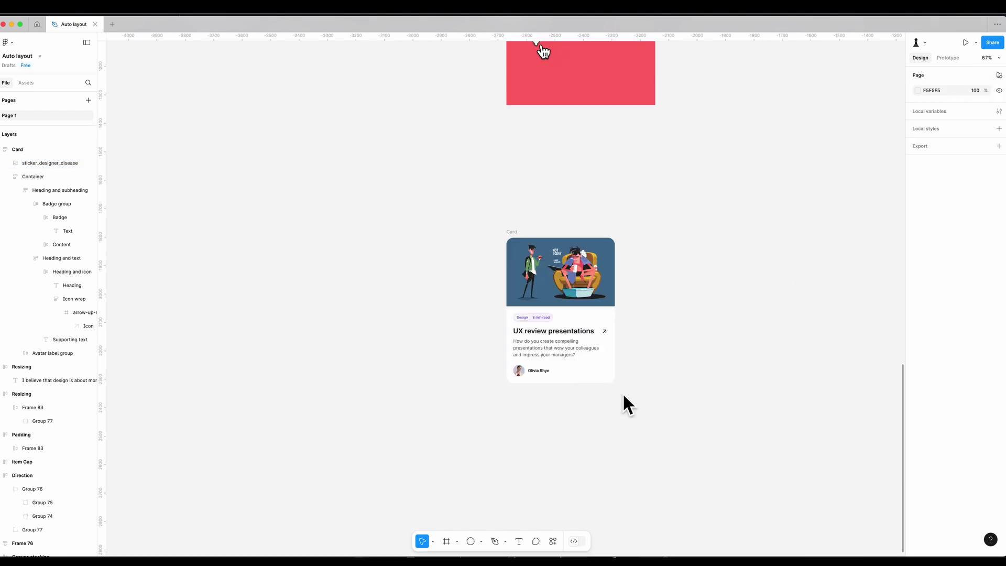
pyautogui.click(515, 246)
pyautogui.moveTo(617, 302)
pyautogui.mouseDown()
pyautogui.moveTo(667, 305)
pyautogui.moveTo(605, 306)
pyautogui.mouseUp()
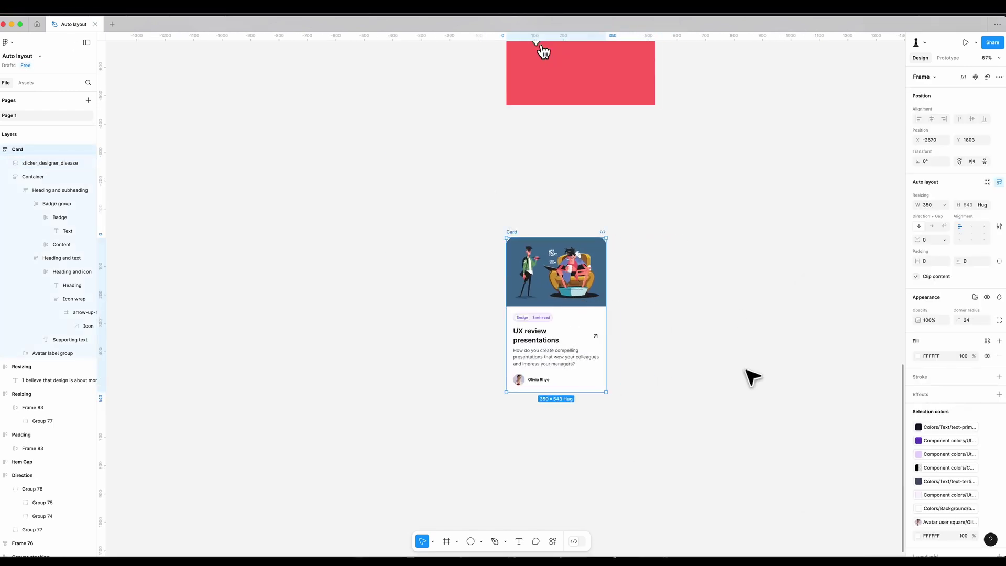
# - Add a drop shadow effect to the Card frame, increase its blur, and deselect the card
pyautogui.scroll(-2, 933, 449)
pyautogui.click(998, 346)
pyautogui.click(917, 362)
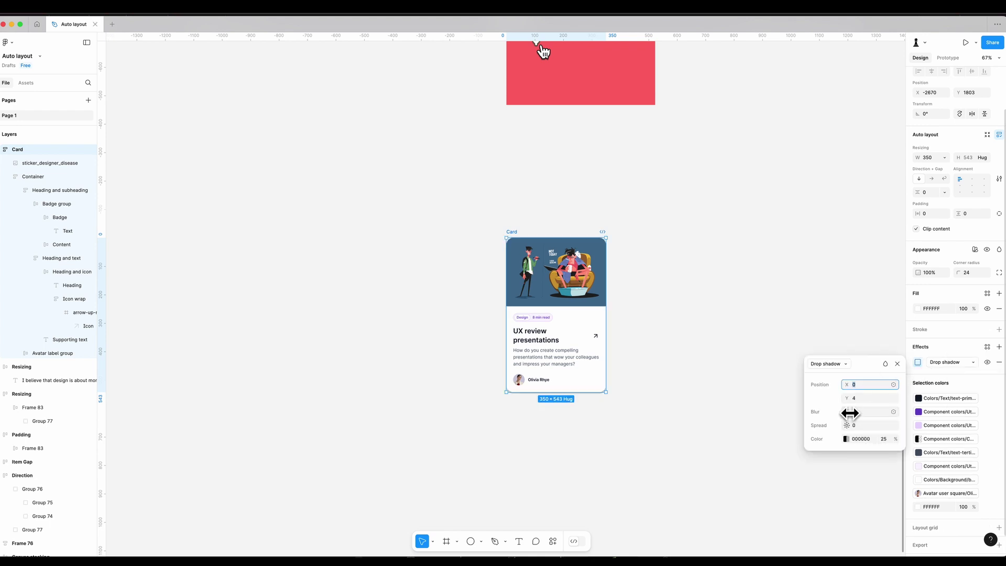
pyautogui.moveTo(847, 411); pyautogui.dragTo(907, 412)
pyautogui.click(723, 435)
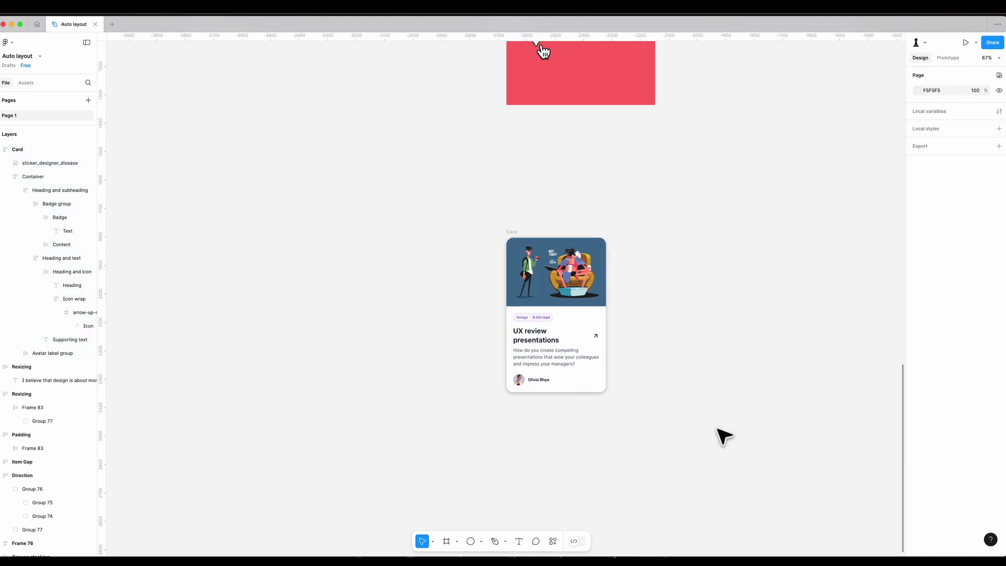